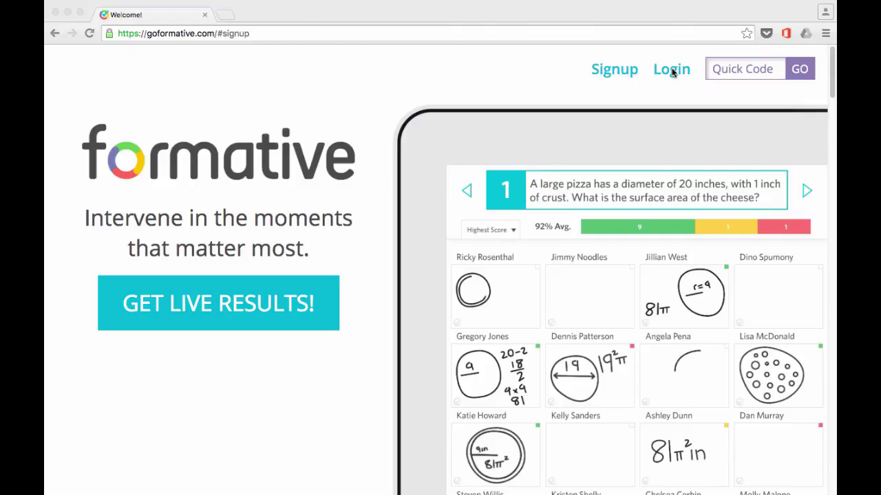
Go to the account sign-up form and choose to sign up as a teacher.
{"action": "scroll", "coordinate": [619, 76], "scroll_direction": "down", "scroll_amount": 2}
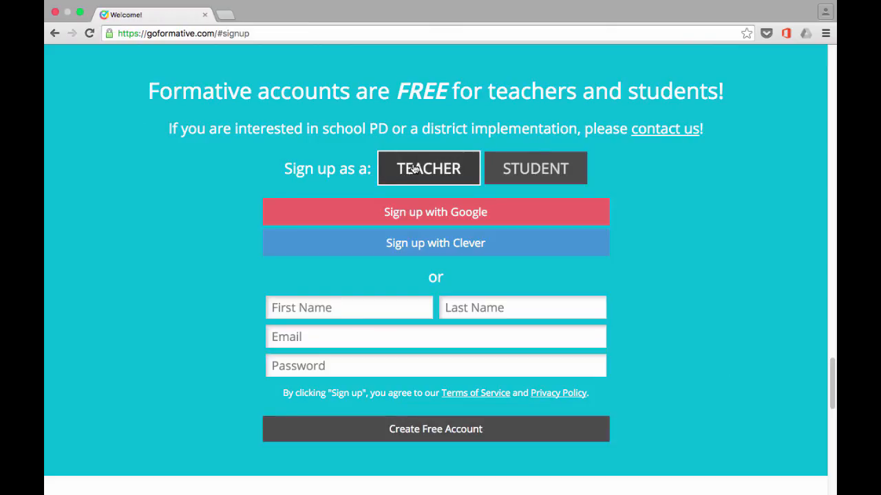
{"action": "left_click", "coordinate": [536, 173]}
{"action": "left_click", "coordinate": [452, 177]}
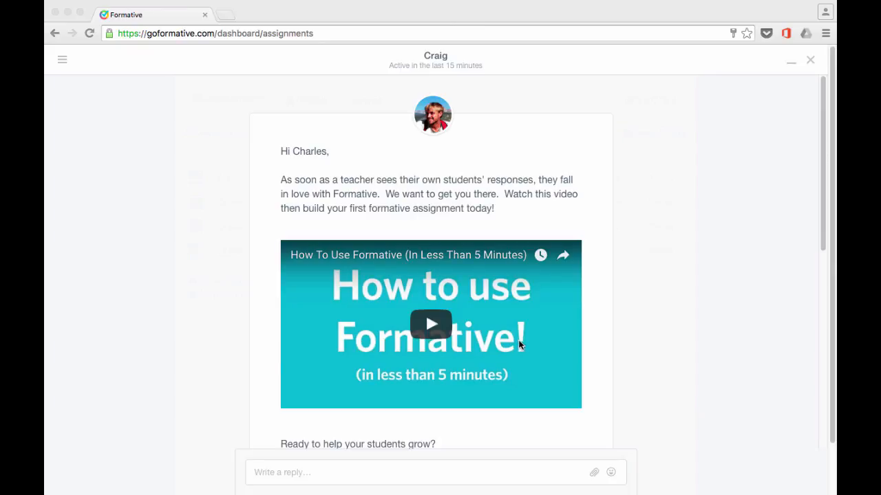
Close the welcome message and look at the actions available for the sample formative assessment with responses.
{"action": "left_click", "coordinate": [809, 62]}
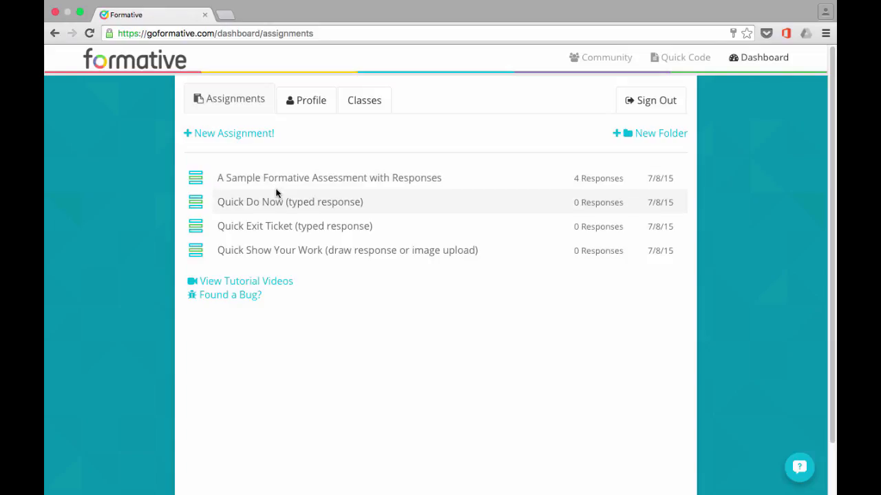
{"action": "left_click_drag", "start_coordinate": [246, 178], "coordinate": [339, 180]}
{"action": "left_click", "coordinate": [339, 181]}
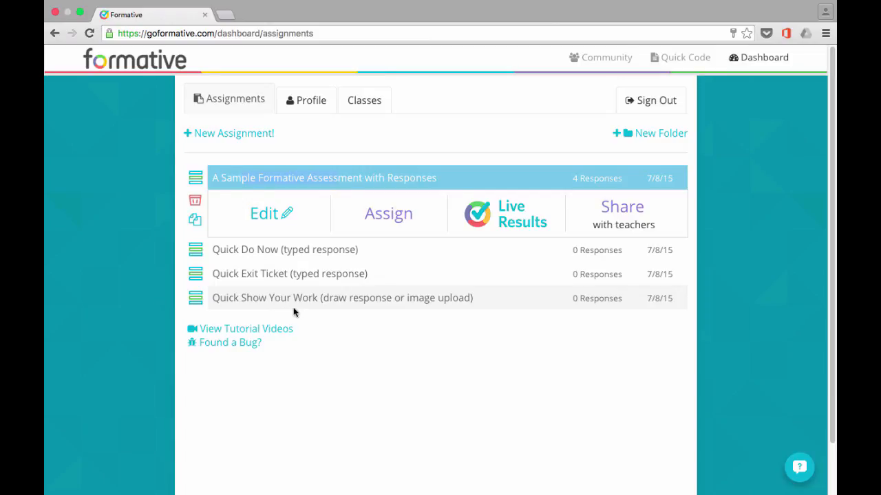
{"action": "left_click", "coordinate": [267, 177]}
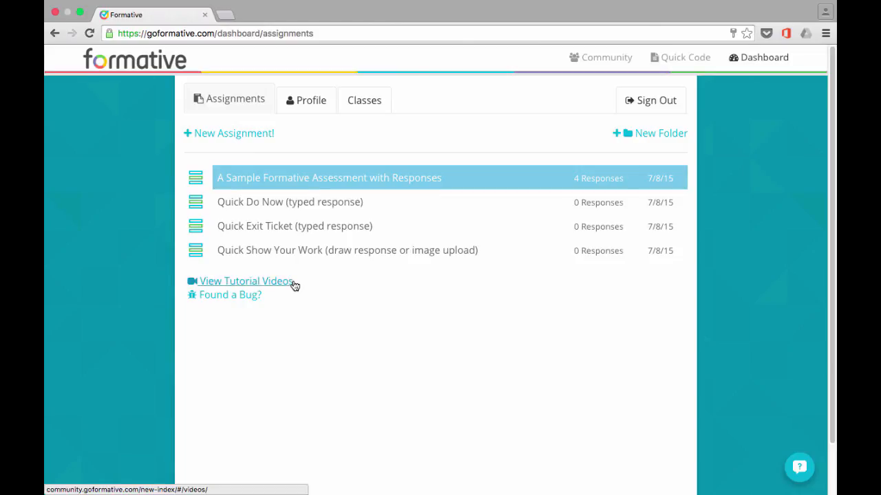
Create a new assignment and title it "Spanish Body Vocabulary".
{"action": "left_click", "coordinate": [214, 135]}
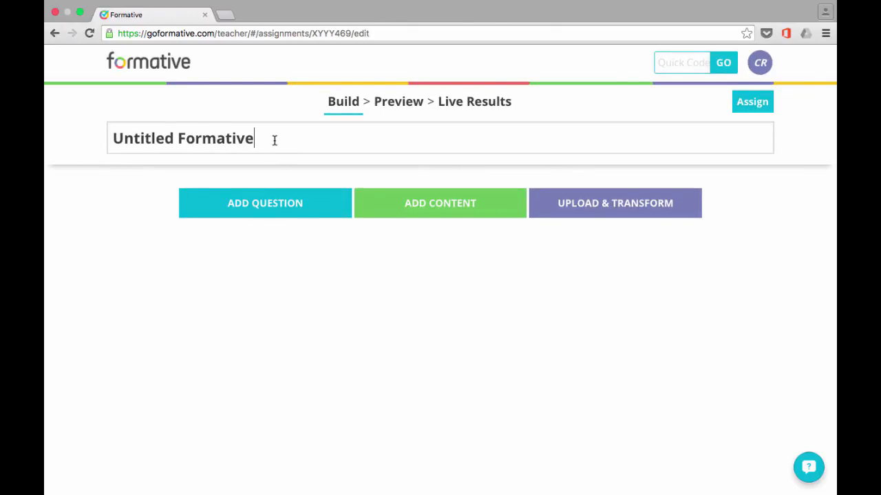
{"action": "left_click_drag", "start_coordinate": [274, 140], "coordinate": [86, 138]}
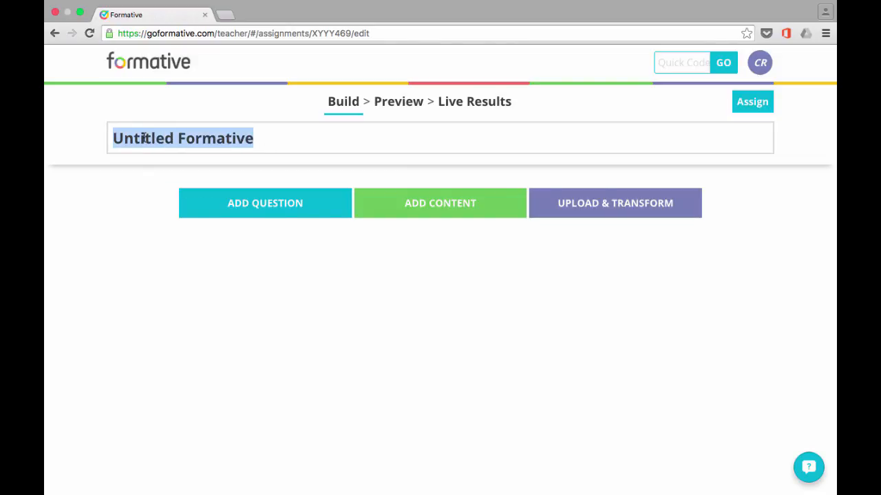
{"action": "key", "text": "BackSpace"}
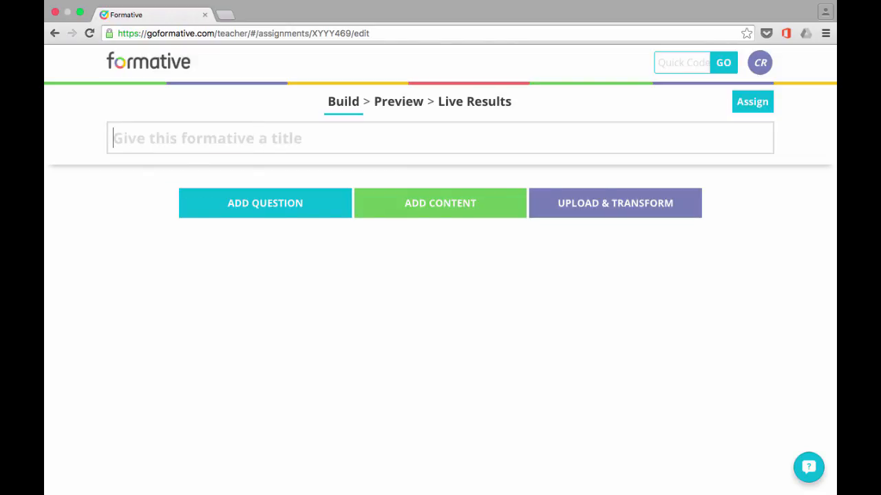
{"action": "type", "text": "Spanish Body "}
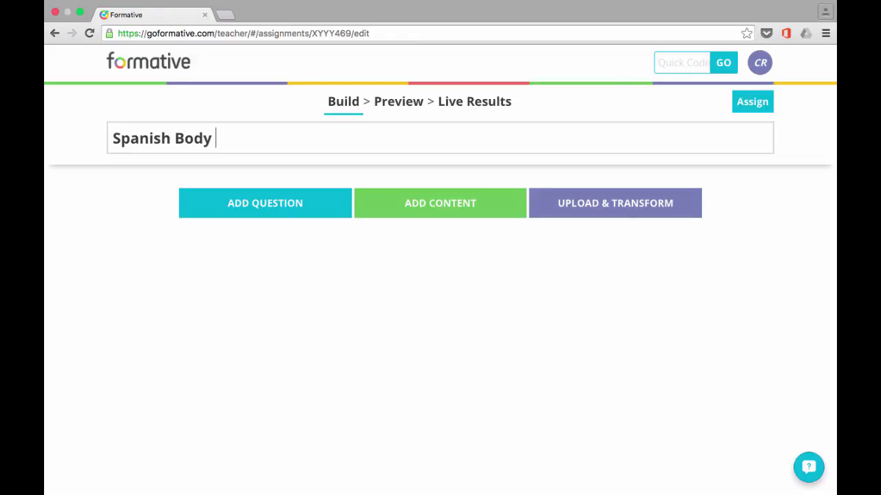
{"action": "type", "text": "Vocabu"}
{"action": "key", "text": "BackSpace"}
{"action": "type", "text": "bul"}
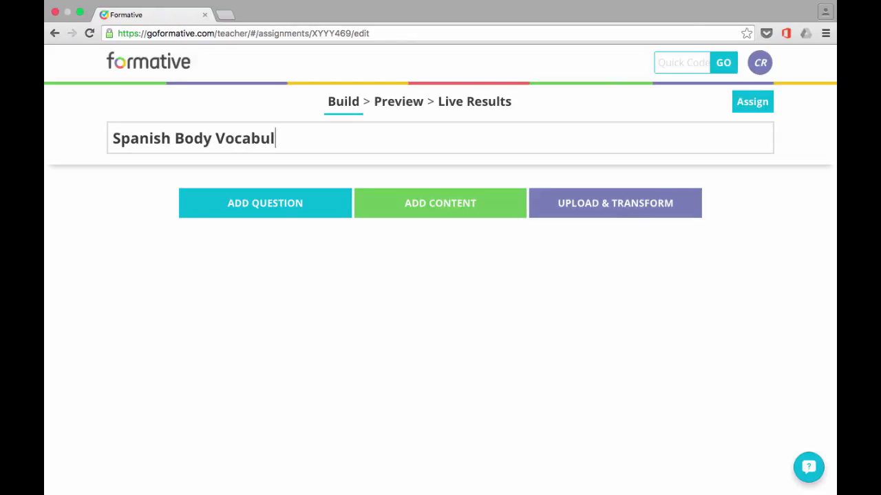
{"action": "type", "text": "ary"}
Add an Upload & Transform block and view its file chooser without picking a file.
{"action": "left_click", "coordinate": [652, 210]}
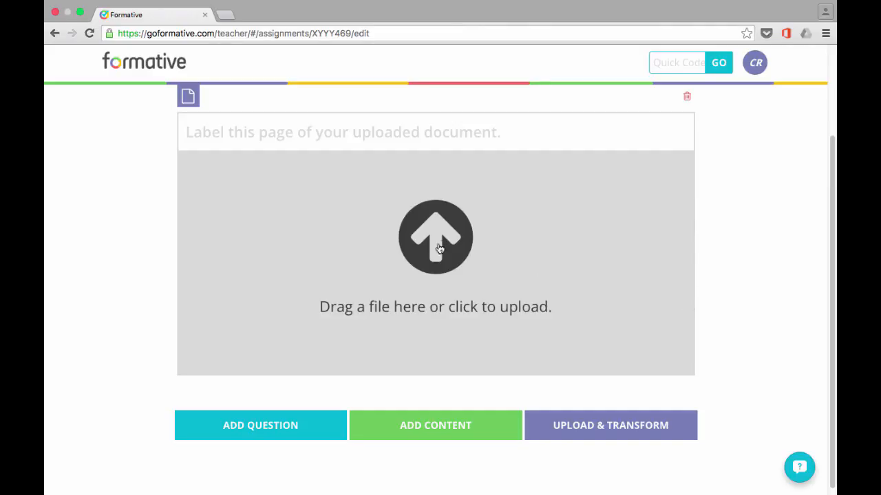
{"action": "left_click", "coordinate": [518, 313]}
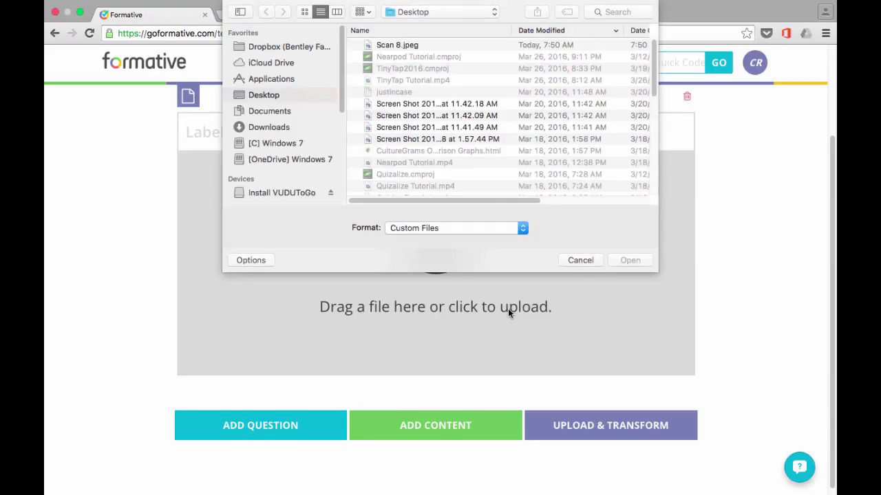
{"action": "left_click", "coordinate": [578, 260]}
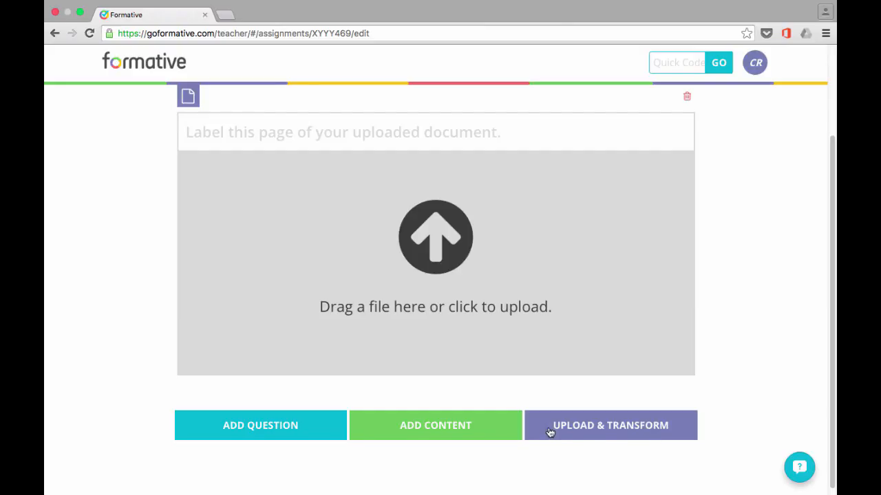
Add a text block titled "El cuerpo" with the text "In this unit we'll be learning the body vocabulary in Spanish.".
{"action": "left_click", "coordinate": [430, 432]}
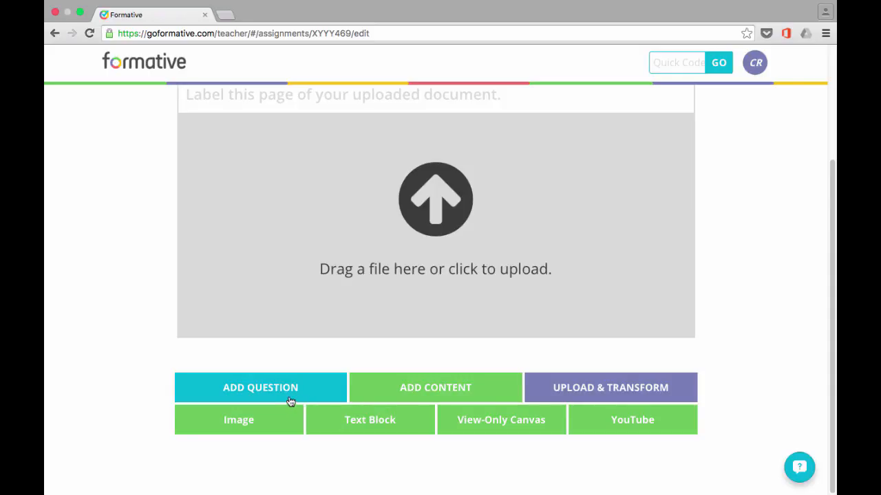
{"action": "left_click", "coordinate": [372, 425]}
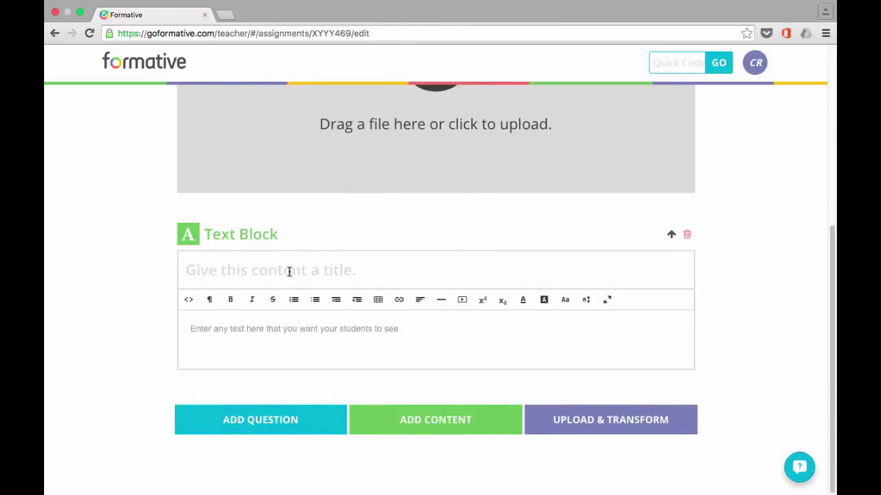
{"action": "left_click", "coordinate": [318, 271]}
{"action": "type", "text": "El"}
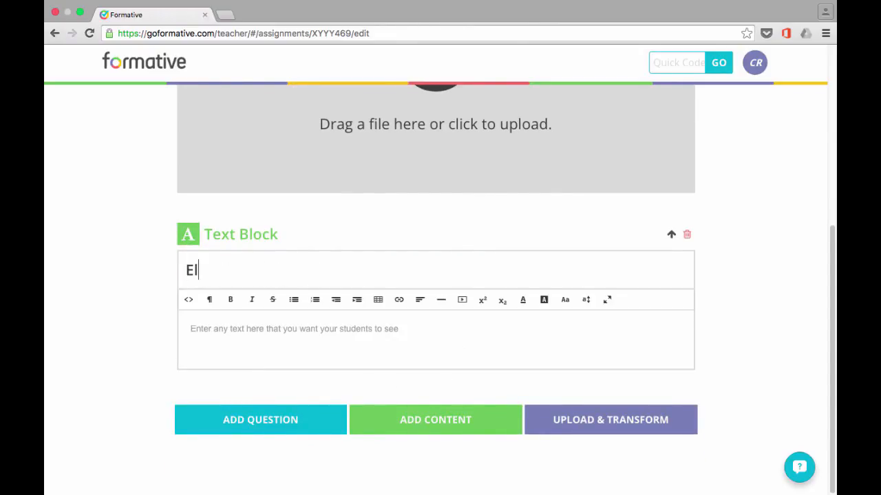
{"action": "type", "text": " cuerp"}
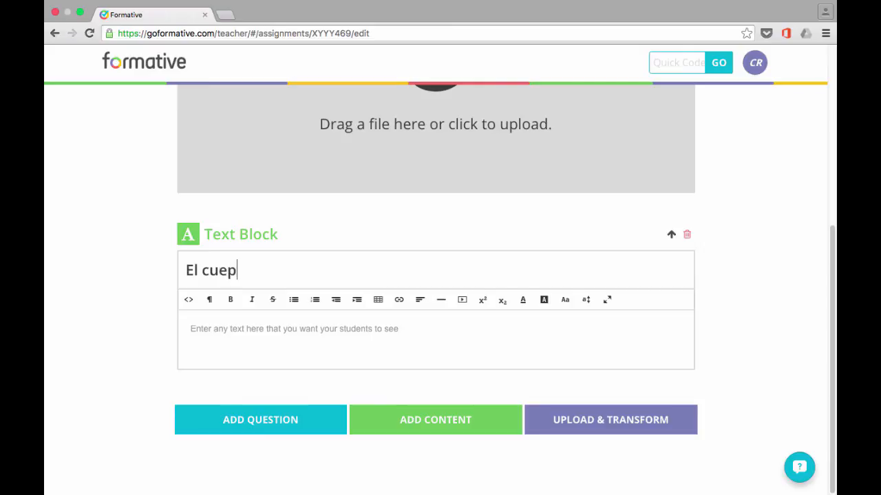
{"action": "key", "text": "BackSpace"}
{"action": "key", "text": "BackSpace"}
{"action": "type", "text": "erpo"}
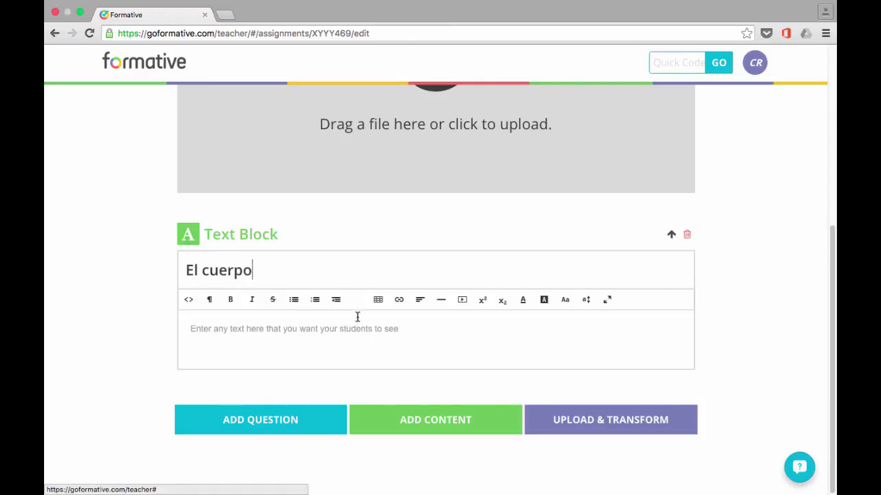
{"action": "left_click", "coordinate": [213, 330]}
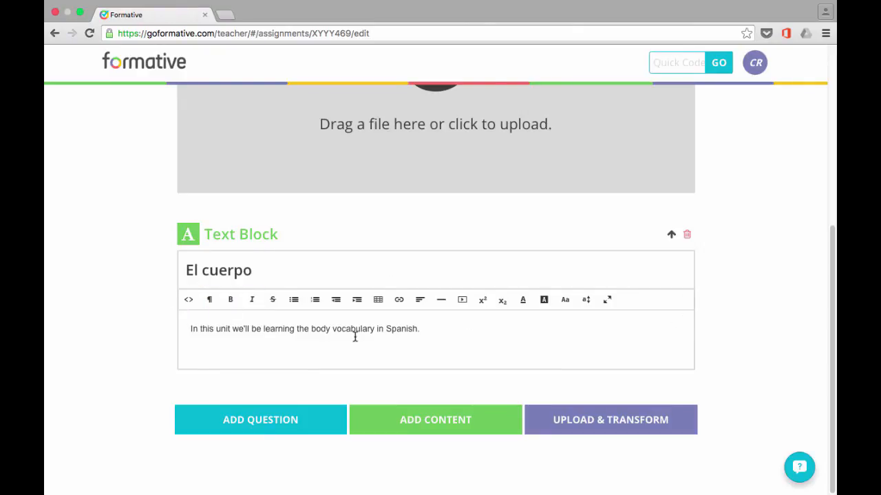
Add an image block below the text block and view its file chooser without picking a file.
{"action": "left_click", "coordinate": [438, 426]}
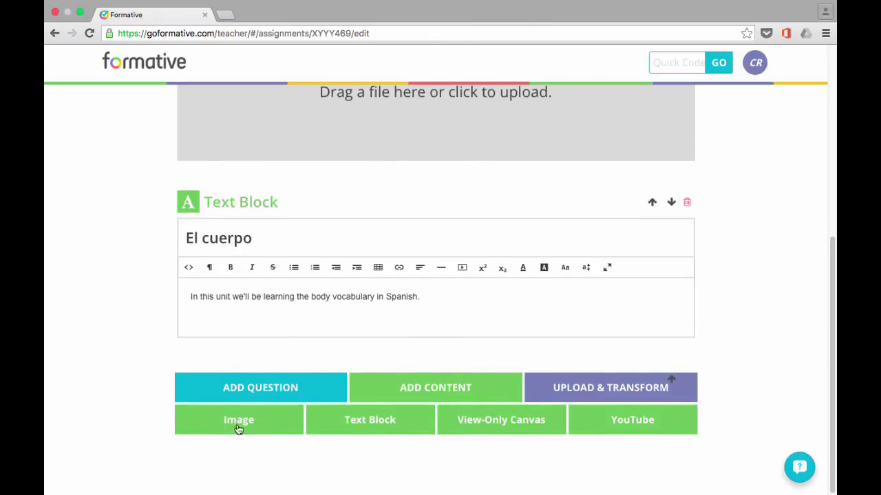
{"action": "left_click", "coordinate": [238, 428]}
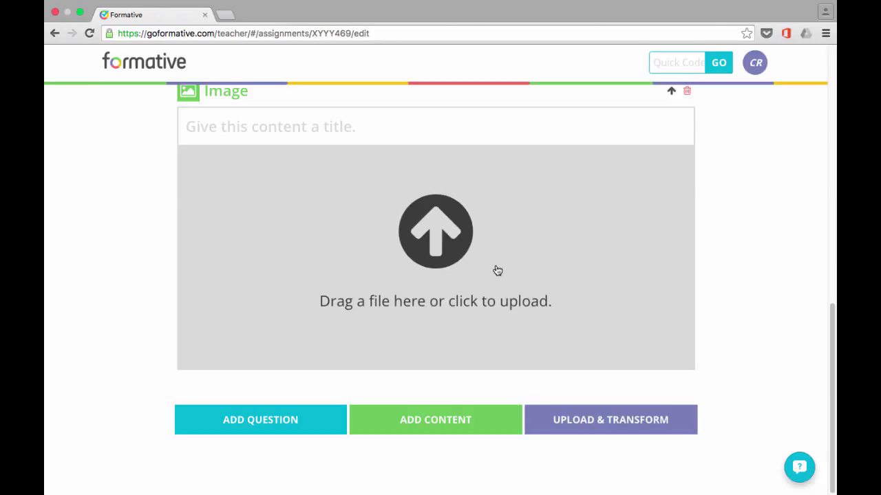
{"action": "left_click", "coordinate": [455, 250]}
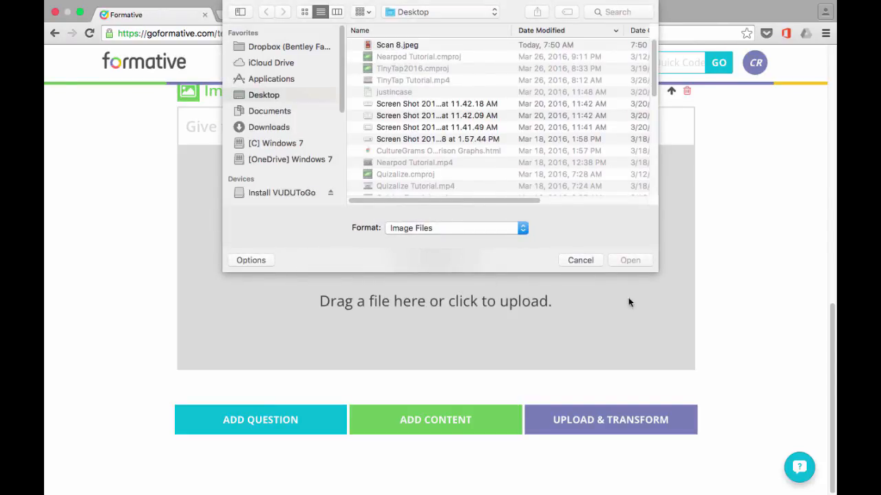
{"action": "left_click", "coordinate": [586, 260]}
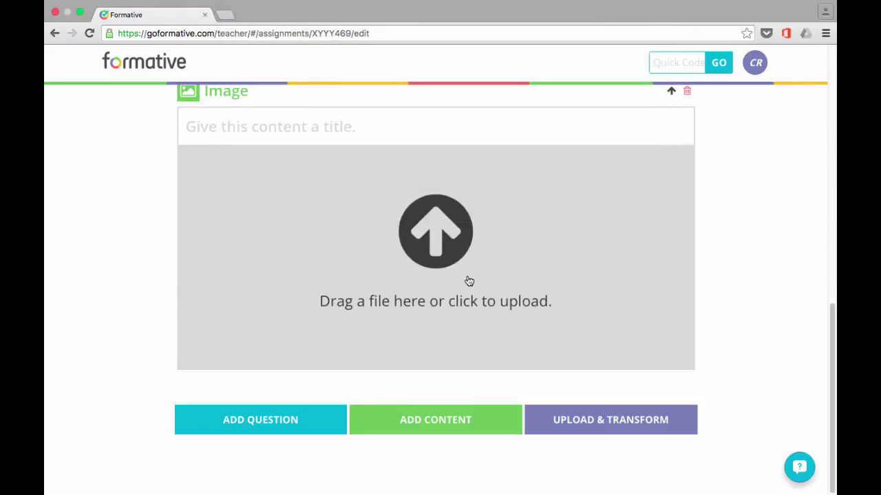
Add a YouTube block titled "Video" and search for videos about "el cuerpo".
{"action": "left_click", "coordinate": [446, 421]}
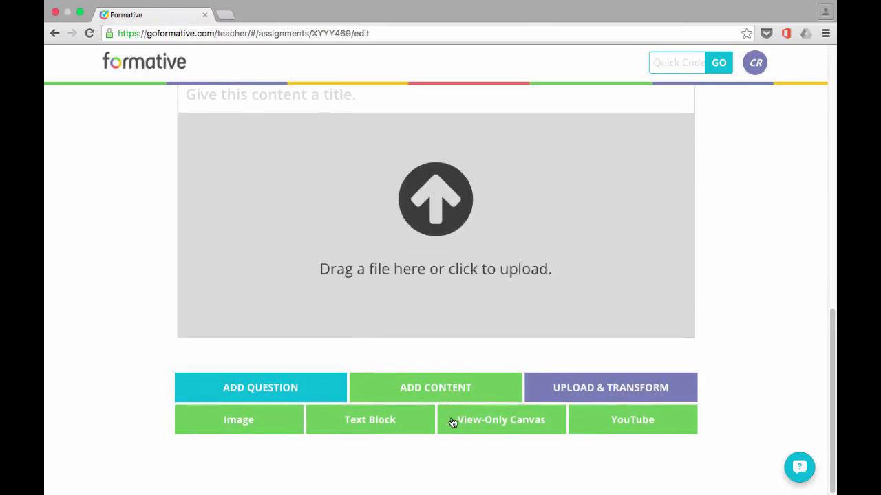
{"action": "left_click", "coordinate": [642, 421]}
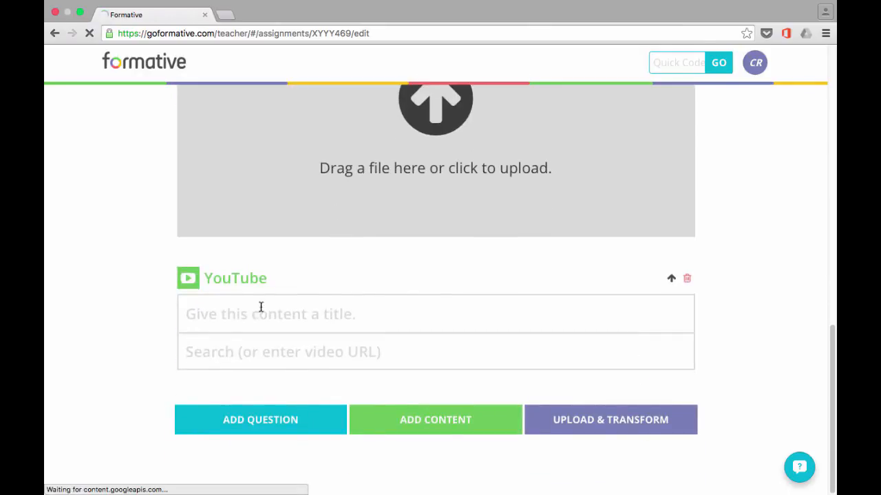
{"action": "left_click", "coordinate": [262, 306]}
{"action": "type", "text": "Video"}
{"action": "left_click", "coordinate": [293, 355]}
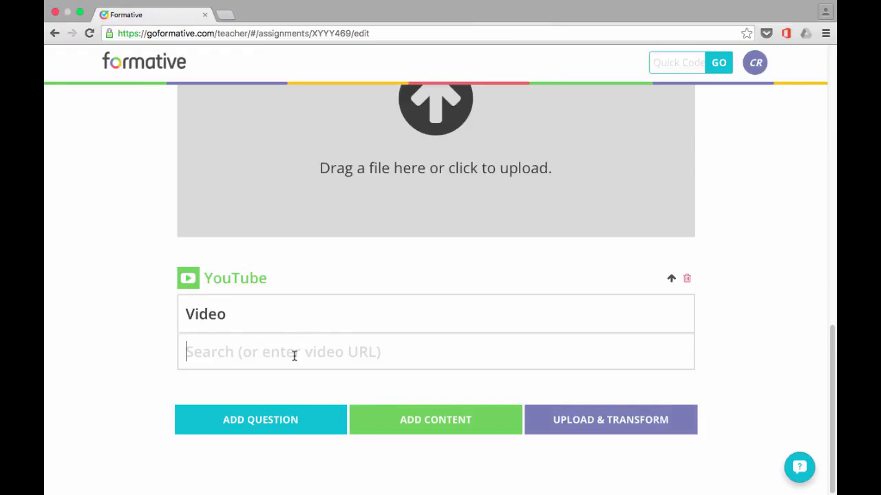
{"action": "type", "text": "el cuerpo"}
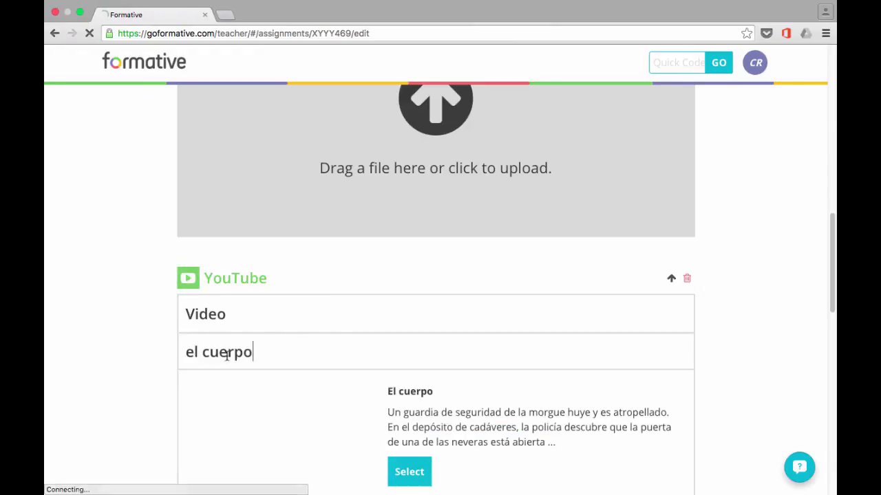
{"action": "scroll", "coordinate": [413, 413], "scroll_direction": "down", "scroll_amount": 1}
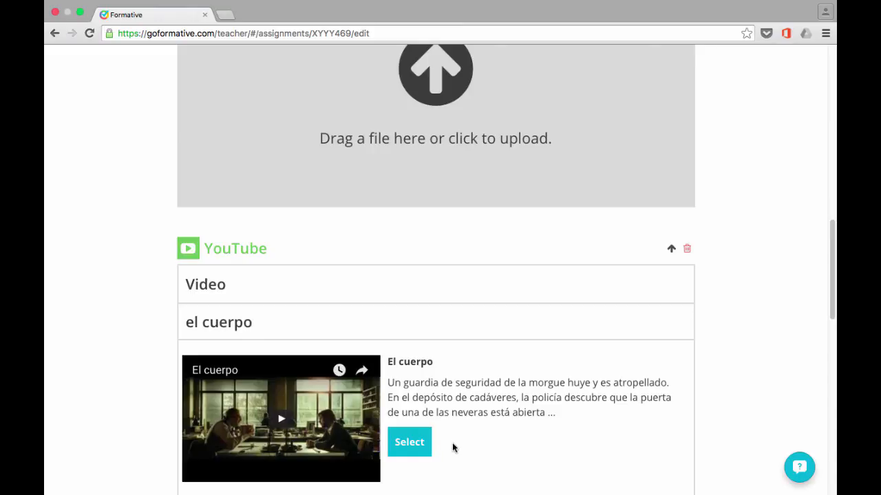
Delete the YouTube block and the empty image block from the assignment.
{"action": "left_click", "coordinate": [687, 251]}
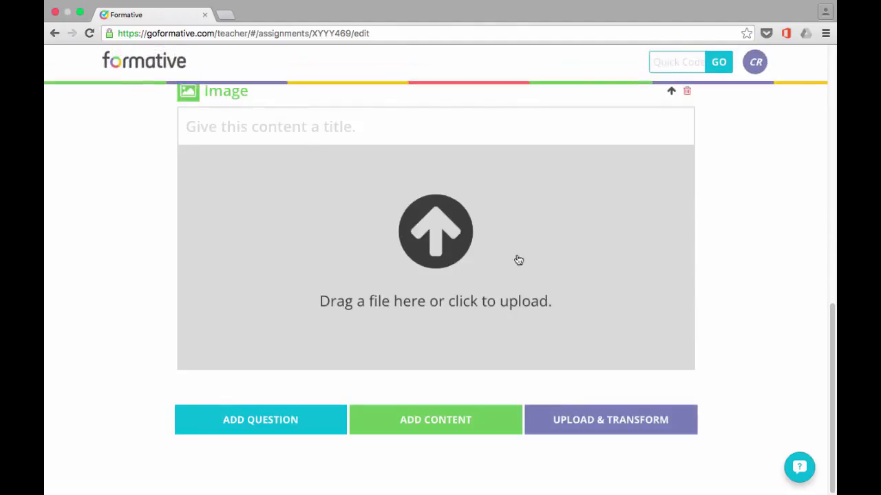
{"action": "scroll", "coordinate": [493, 293], "scroll_direction": "up", "scroll_amount": 5}
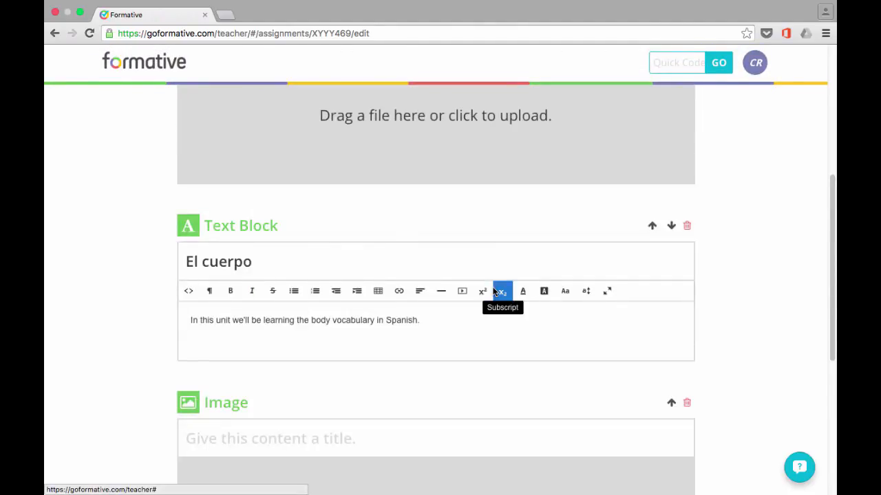
{"action": "scroll", "coordinate": [494, 293], "scroll_direction": "down", "scroll_amount": 3}
{"action": "scroll", "coordinate": [494, 293], "scroll_direction": "down", "scroll_amount": 2}
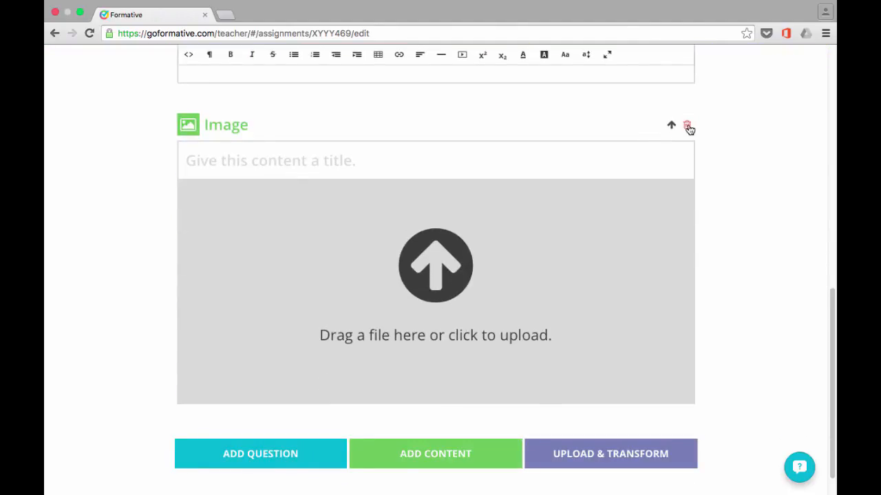
{"action": "left_click", "coordinate": [687, 126]}
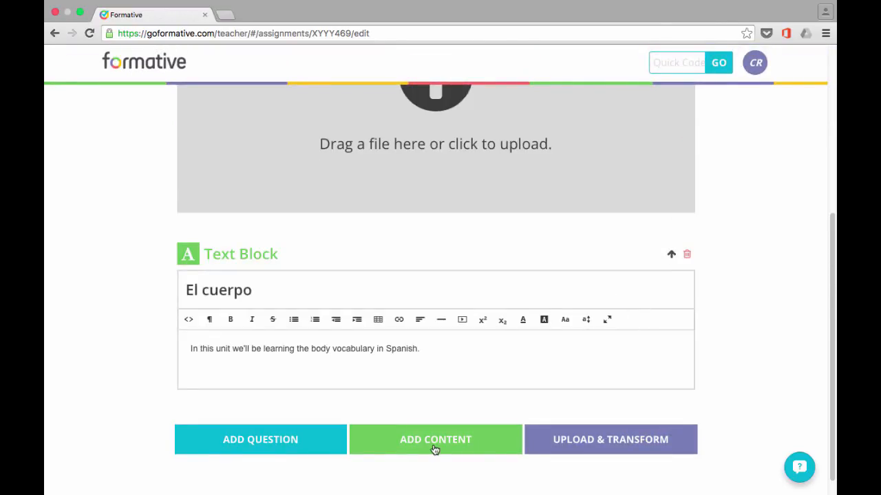
Add a View-Only Canvas and draw a large T-shaped chart on it freehand in light green.
{"action": "left_click", "coordinate": [434, 447]}
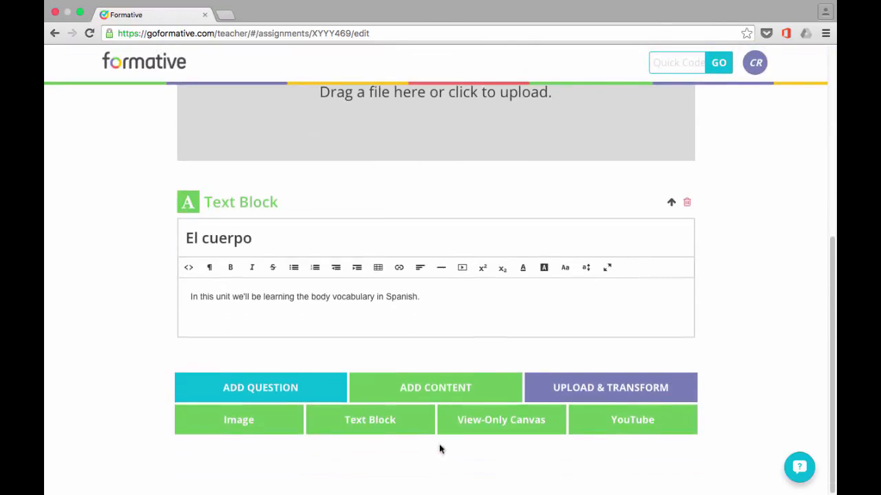
{"action": "left_click", "coordinate": [508, 424]}
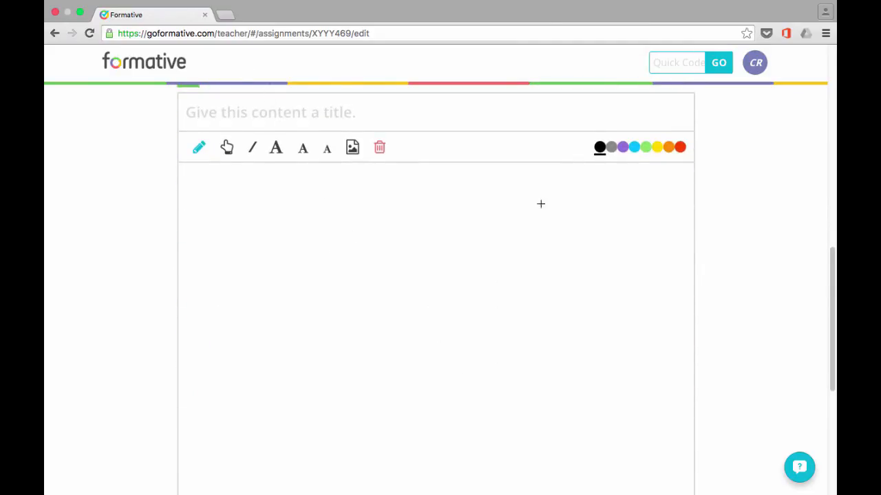
{"action": "left_click", "coordinate": [647, 149]}
{"action": "left_click_drag", "start_coordinate": [234, 277], "coordinate": [604, 278]}
{"action": "left_click_drag", "start_coordinate": [403, 279], "coordinate": [425, 458]}
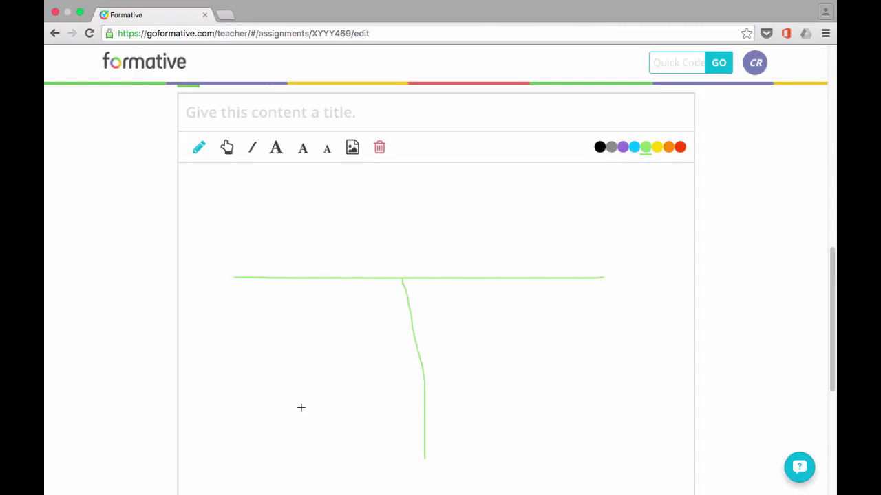
Draw two horizontal lines across the T-shaped chart and add the large green text "saljkdfkljaskfdj" above it.
{"action": "left_click_drag", "start_coordinate": [257, 368], "coordinate": [595, 370]}
{"action": "left_click_drag", "start_coordinate": [598, 428], "coordinate": [252, 427]}
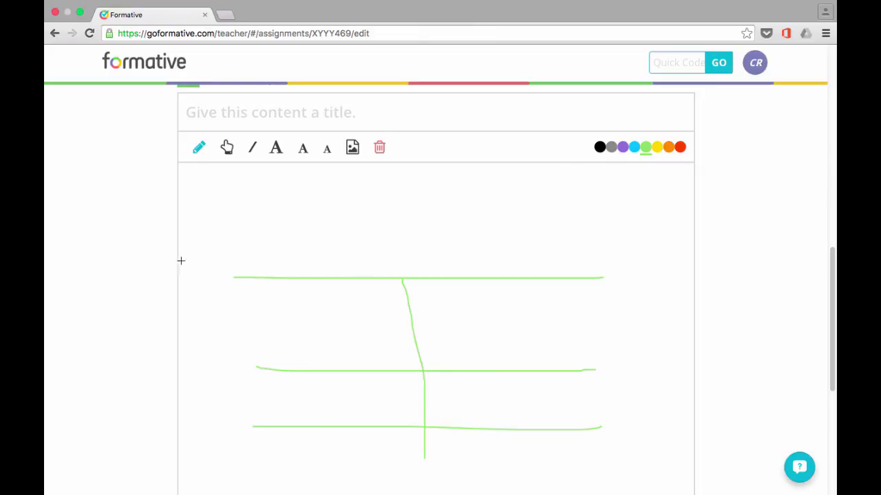
{"action": "left_click", "coordinate": [277, 155]}
{"action": "left_click", "coordinate": [301, 205]}
{"action": "type", "text": "saljkdfkljaskfdj"}
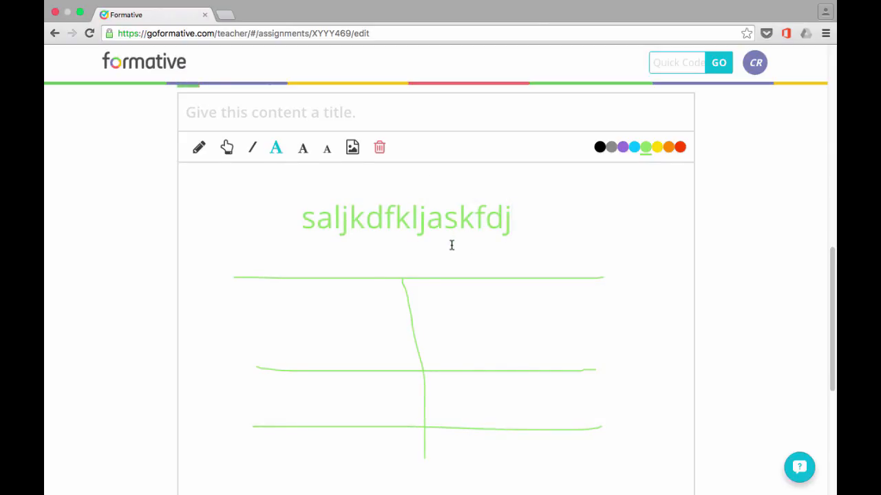
Delete the View-Only Canvas from the assignment.
{"action": "scroll", "coordinate": [430, 183], "scroll_direction": "up", "scroll_amount": 3}
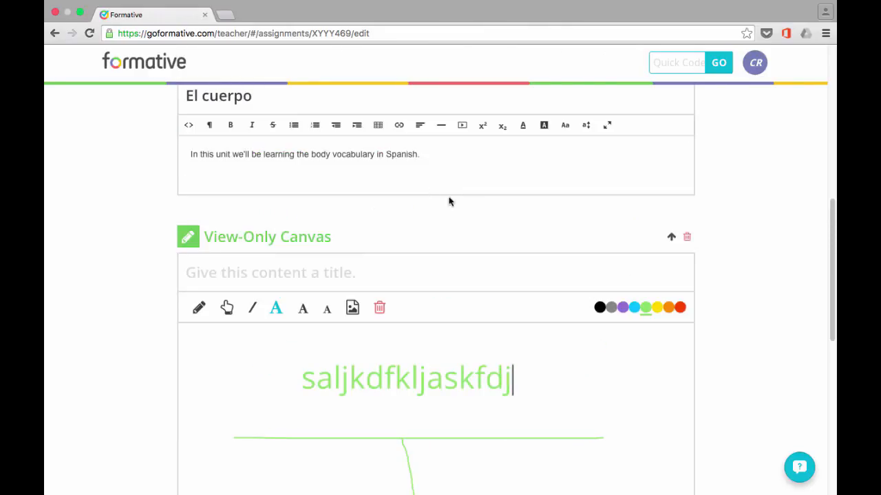
{"action": "scroll", "coordinate": [447, 235], "scroll_direction": "down", "scroll_amount": 3}
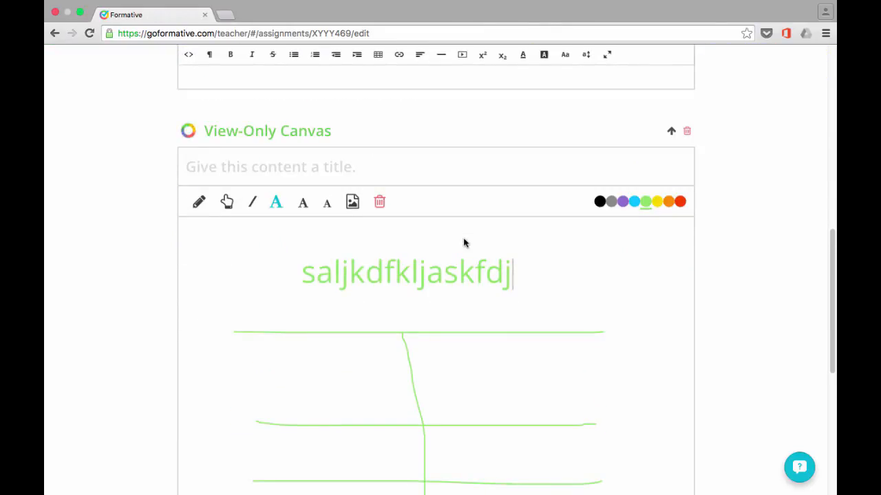
{"action": "scroll", "coordinate": [705, 263], "scroll_direction": "down", "scroll_amount": 1}
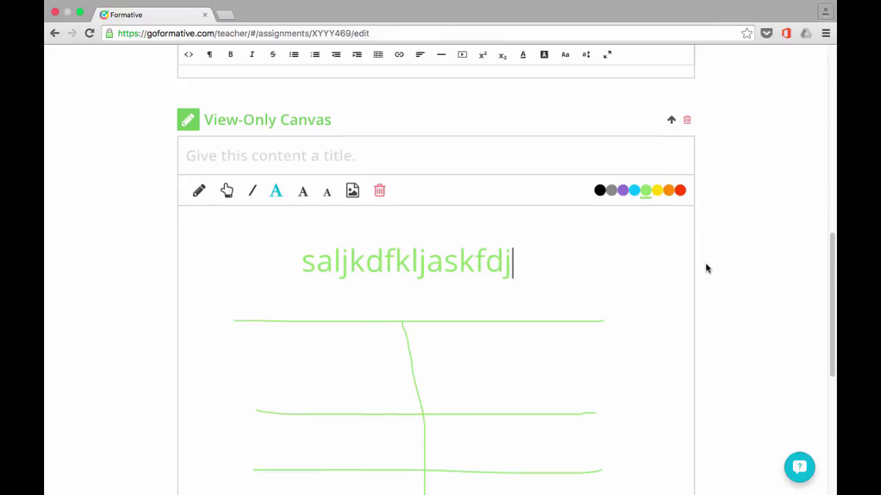
{"action": "left_click", "coordinate": [687, 120]}
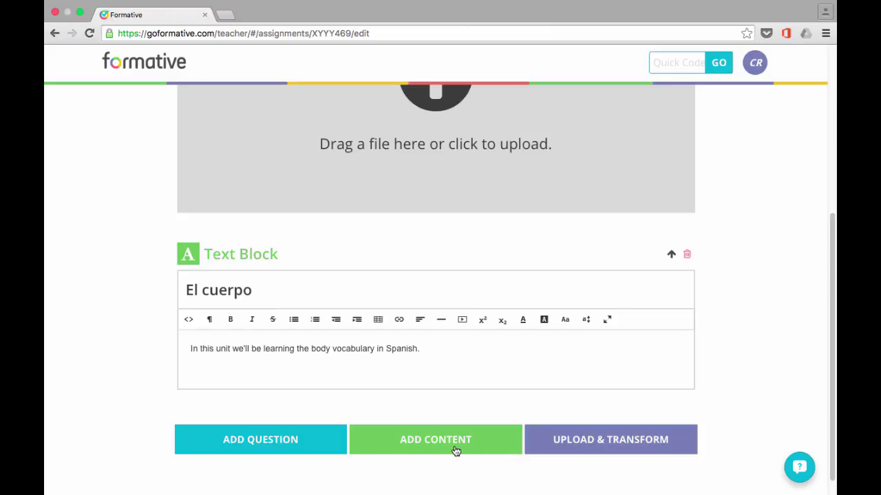
Add a multiple-choice question "How do you say "hands" in Spanish?" with options los pies, los zapatos, las manos and los pantalones.
{"action": "left_click", "coordinate": [242, 445]}
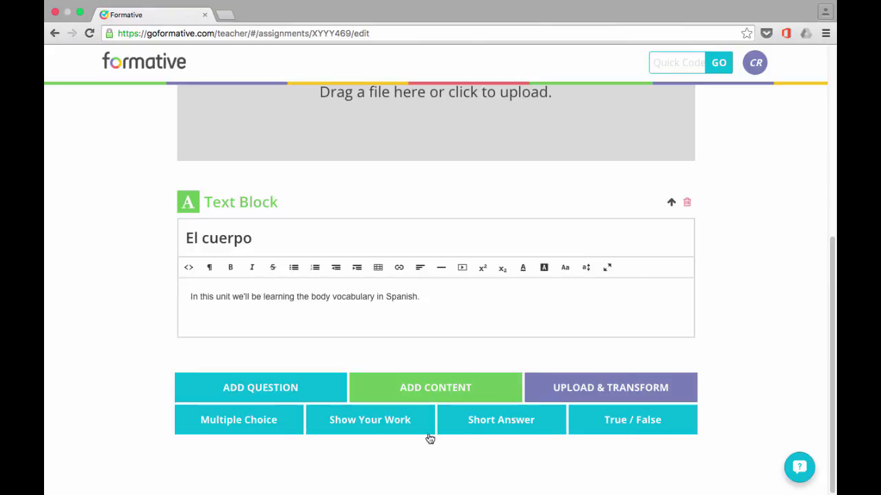
{"action": "left_click", "coordinate": [252, 426]}
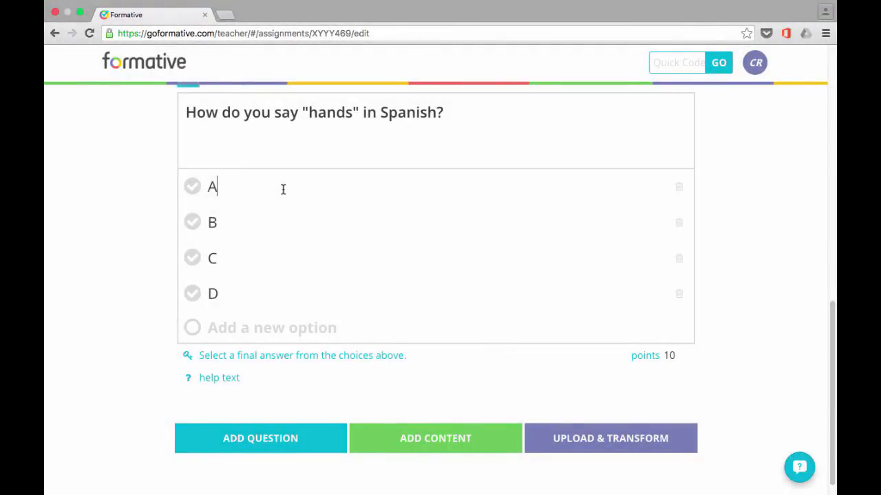
{"action": "type", "text": "los"}
{"action": "key", "text": "BackSpace"}
{"action": "key", "text": "BackSpace"}
{"action": "key", "text": "BackSpace"}
{"action": "key", "text": "BackSpace"}
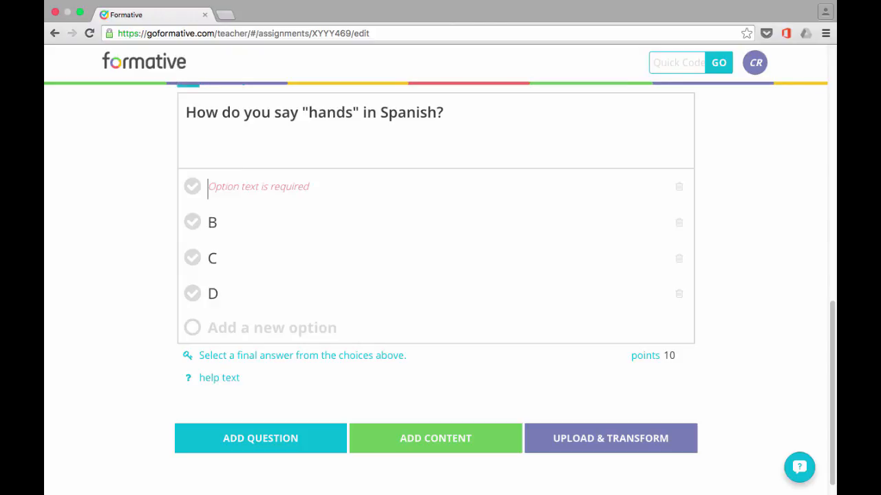
{"action": "type", "text": "los pies"}
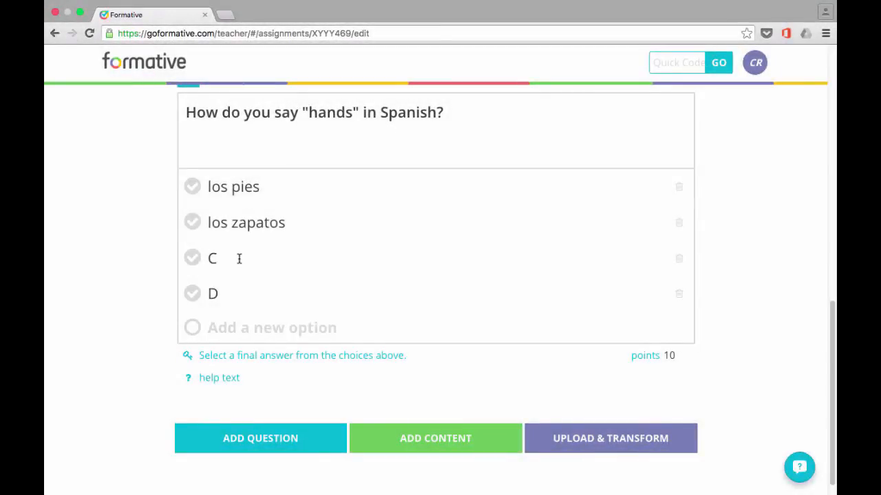
{"action": "left_click", "coordinate": [239, 258]}
{"action": "key", "text": "BackSpace"}
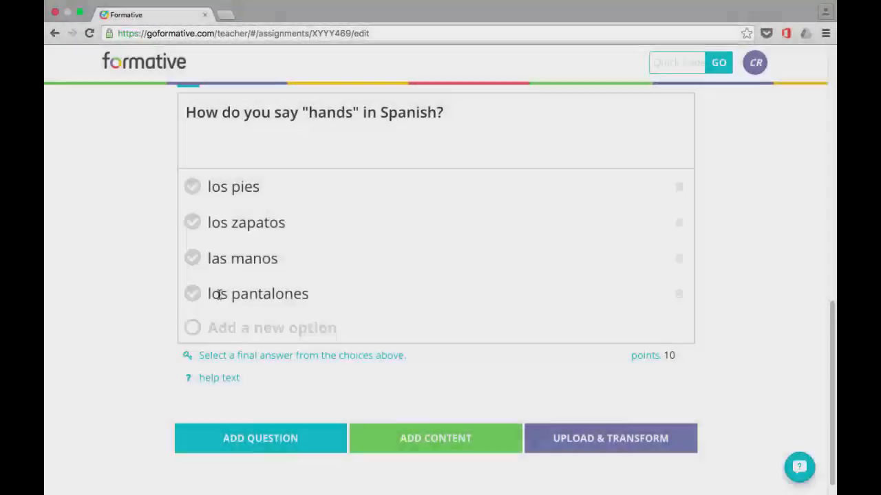
Mark las manos as the correct answer and set the multiple-choice question's value to 5 points.
{"action": "left_click", "coordinate": [193, 262]}
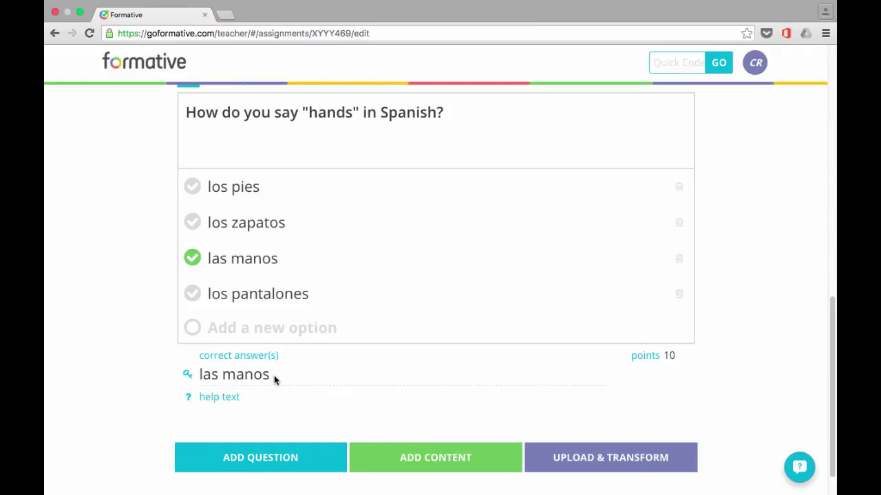
{"action": "left_click", "coordinate": [683, 356]}
{"action": "left_click", "coordinate": [691, 356]}
{"action": "left_click", "coordinate": [691, 354]}
{"action": "left_click", "coordinate": [691, 354]}
{"action": "left_click", "coordinate": [690, 354]}
{"action": "left_click", "coordinate": [691, 358]}
{"action": "left_click", "coordinate": [691, 359]}
{"action": "left_click", "coordinate": [692, 358]}
{"action": "left_click", "coordinate": [691, 359]}
Add a Short Answer question reading "Spell the Spanish word for head.".
{"action": "left_click", "coordinate": [275, 461]}
{"action": "scroll", "coordinate": [275, 462], "scroll_direction": "down", "scroll_amount": 2}
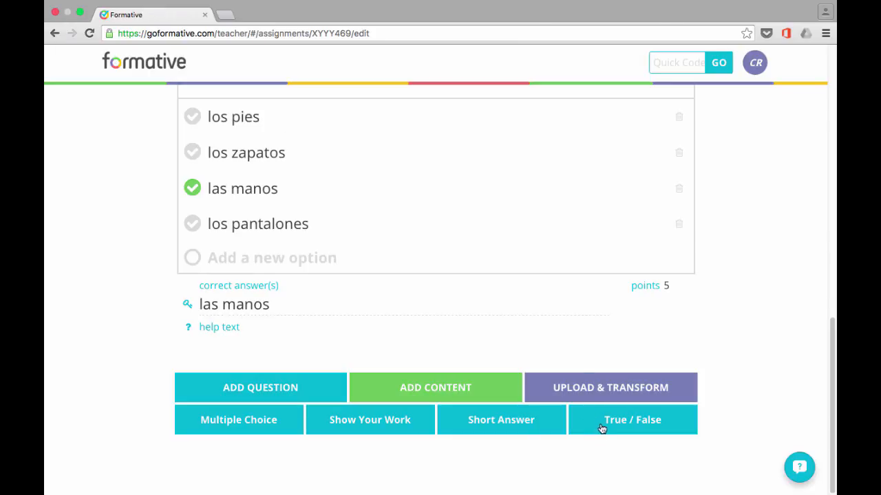
{"action": "left_click", "coordinate": [494, 427]}
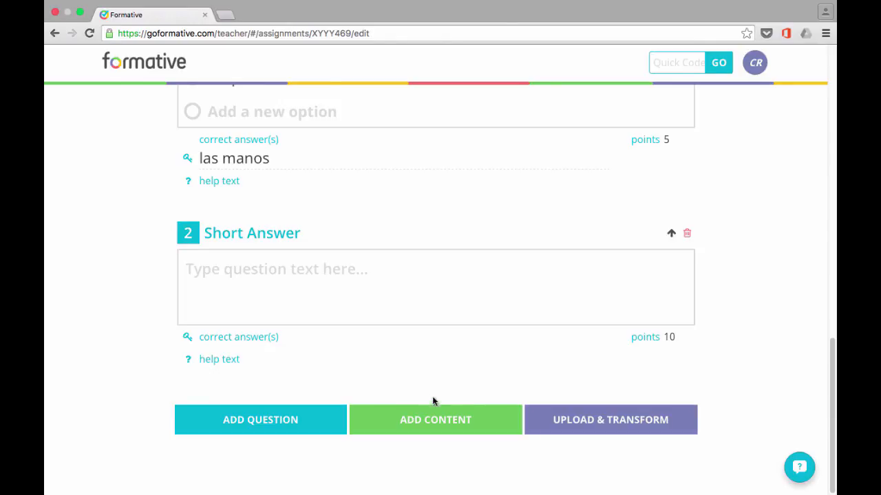
{"action": "left_click", "coordinate": [331, 275]}
{"action": "type", "text": "Spel"}
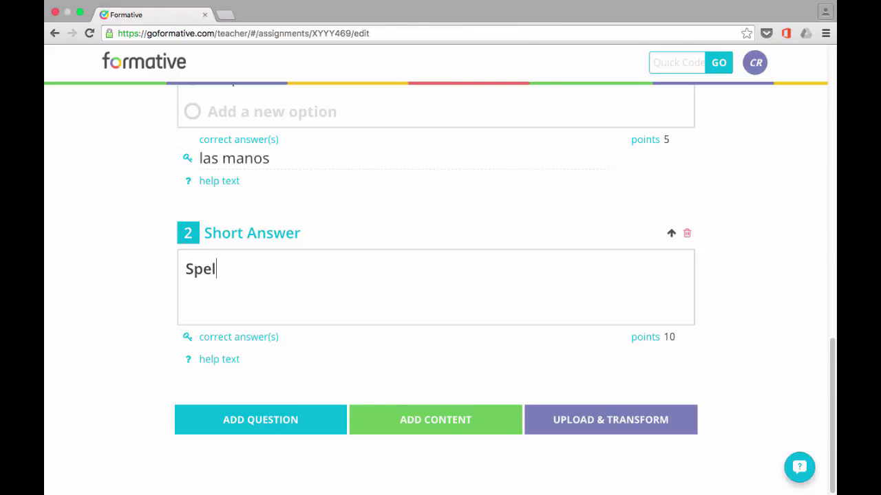
{"action": "type", "text": "l the Spanis"}
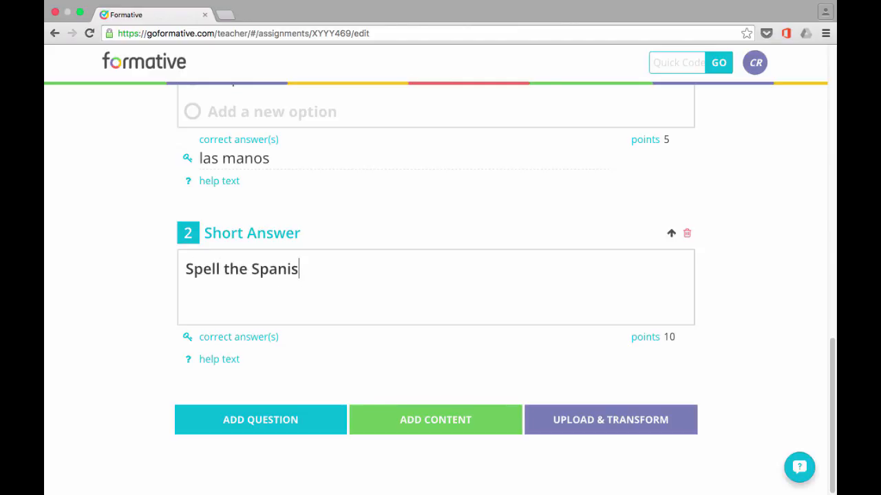
{"action": "type", "text": "h word for head."}
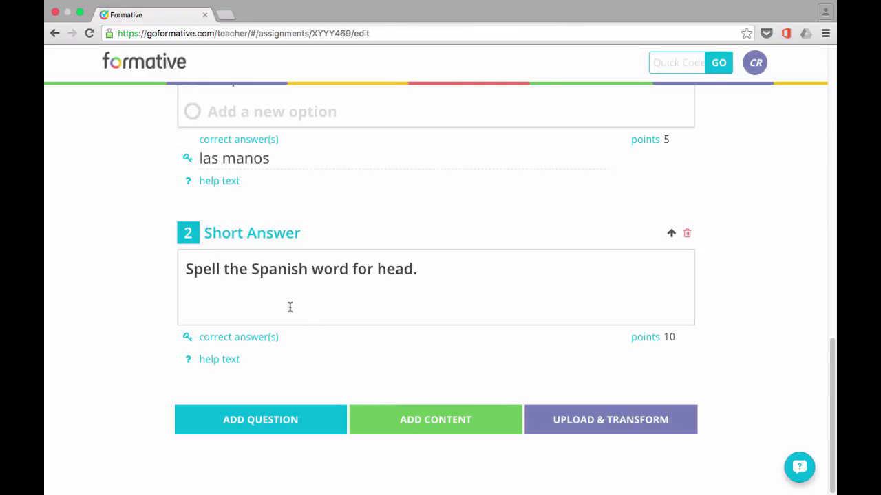
Enter "la cabeza" and "cabeza" as accepted correct answers for the Short Answer question.
{"action": "left_click", "coordinate": [224, 337]}
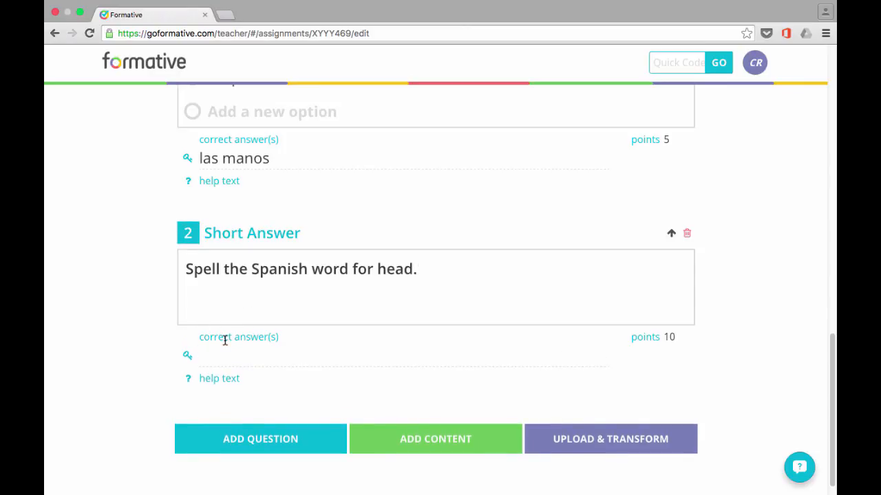
{"action": "type", "text": "la cabeza"}
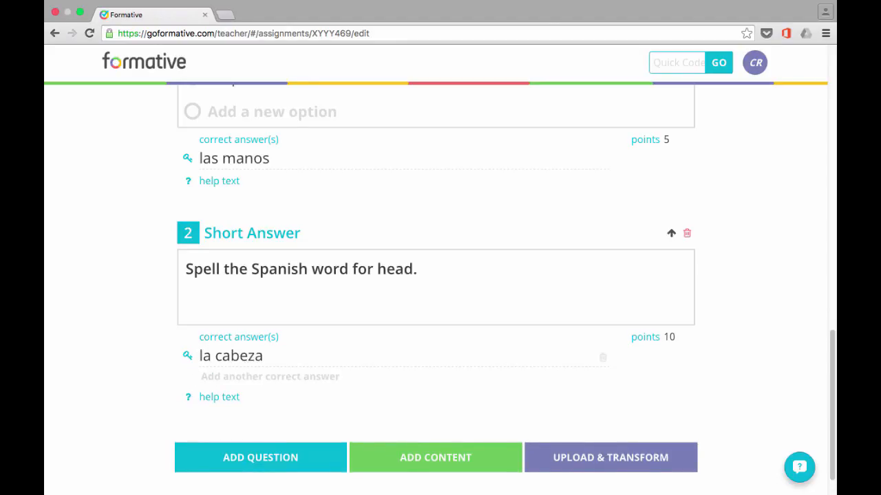
{"action": "left_click", "coordinate": [227, 376]}
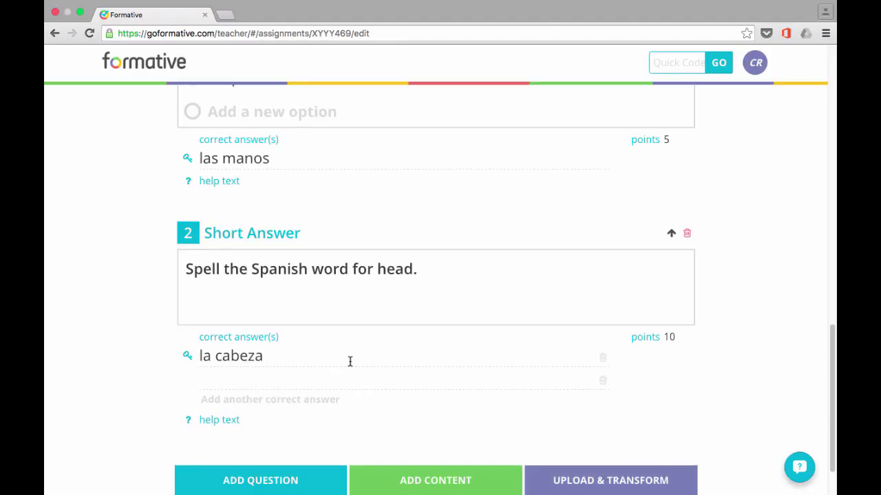
{"action": "type", "text": "cabeza"}
{"action": "left_click", "coordinate": [220, 420]}
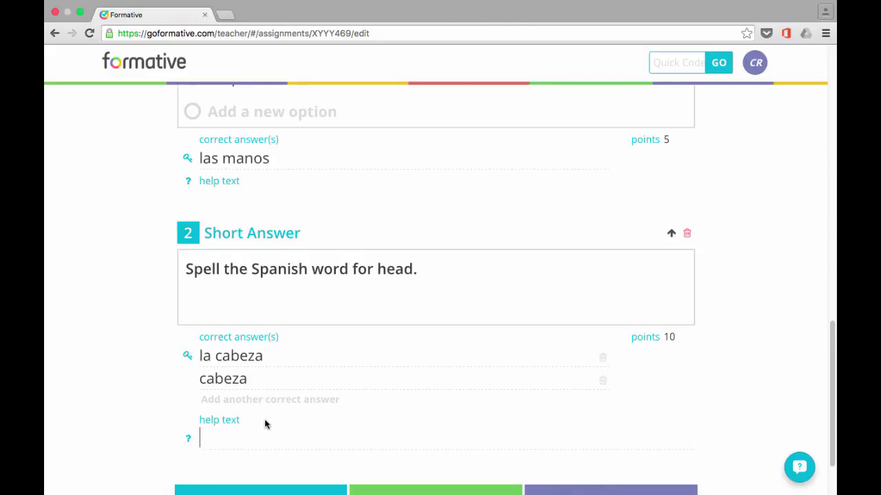
{"action": "type", "text": "Remember to t"}
{"action": "key", "text": "BackSpace"}
{"action": "key", "text": "BackSpace"}
{"action": "key", "text": "BackSpace"}
{"action": "key", "text": "BackSpace"}
{"action": "key", "text": "BackSpace"}
{"action": "key", "text": "BackSpace"}
{"action": "key", "text": "BackSpace"}
{"action": "key", "text": "BackSpace"}
{"action": "key", "text": "BackSpace"}
{"action": "key", "text": "BackSpace"}
{"action": "key", "text": "BackSpace"}
{"action": "key", "text": "BackSpace"}
{"action": "key", "text": "BackSpace"}
{"action": "scroll", "coordinate": [627, 418], "scroll_direction": "down", "scroll_amount": 1}
{"action": "left_click", "coordinate": [719, 393]}
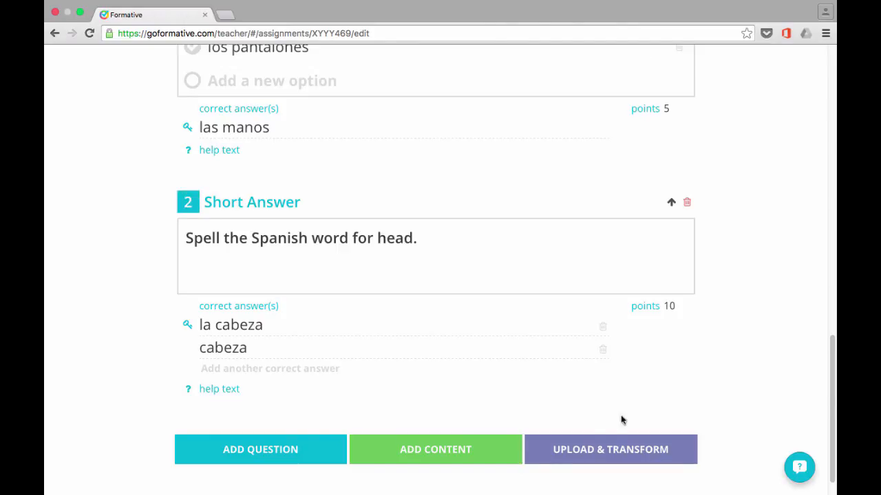
Add a Show Your Work question reading "Draw "una cabeza con mucho pelo."".
{"action": "left_click", "coordinate": [292, 459]}
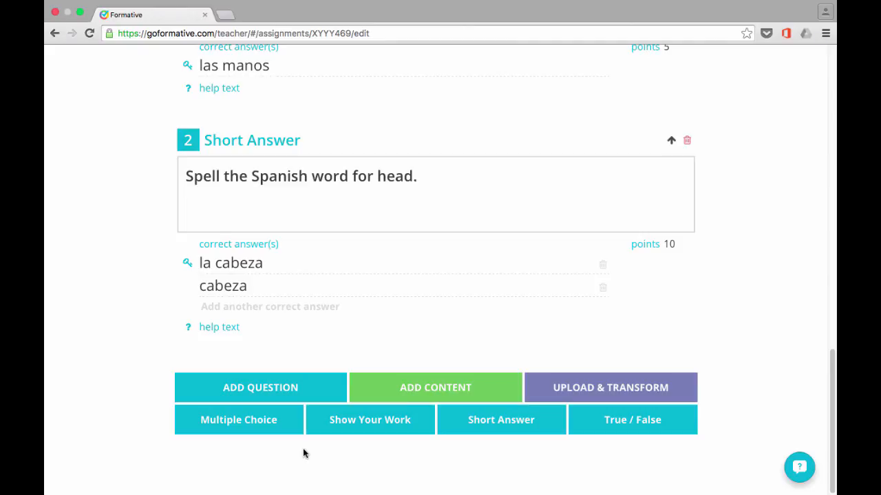
{"action": "left_click", "coordinate": [370, 429]}
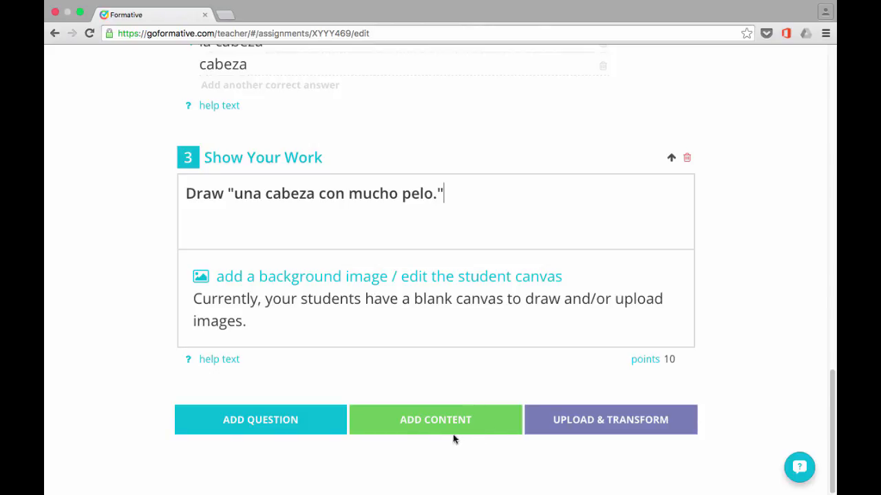
Add a second Show Your Work question reading "Circle "la mandíbula" on this picture...".
{"action": "left_click", "coordinate": [275, 428]}
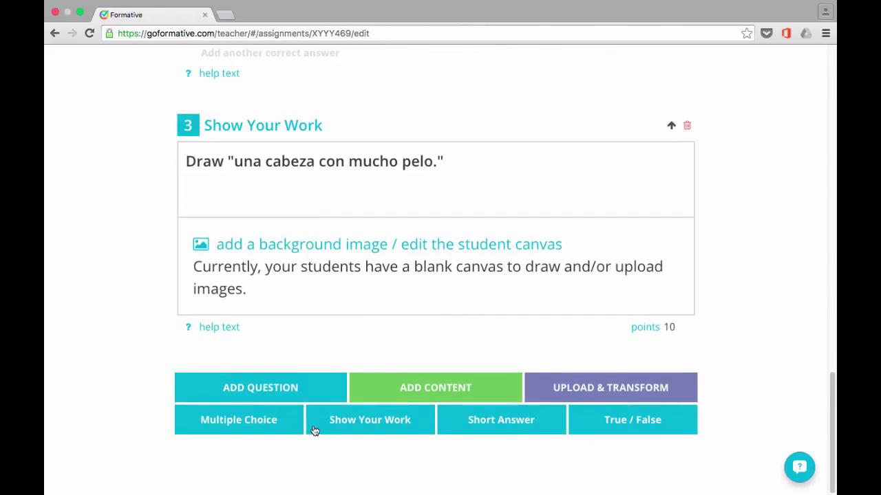
{"action": "left_click", "coordinate": [367, 426]}
{"action": "left_click", "coordinate": [312, 205]}
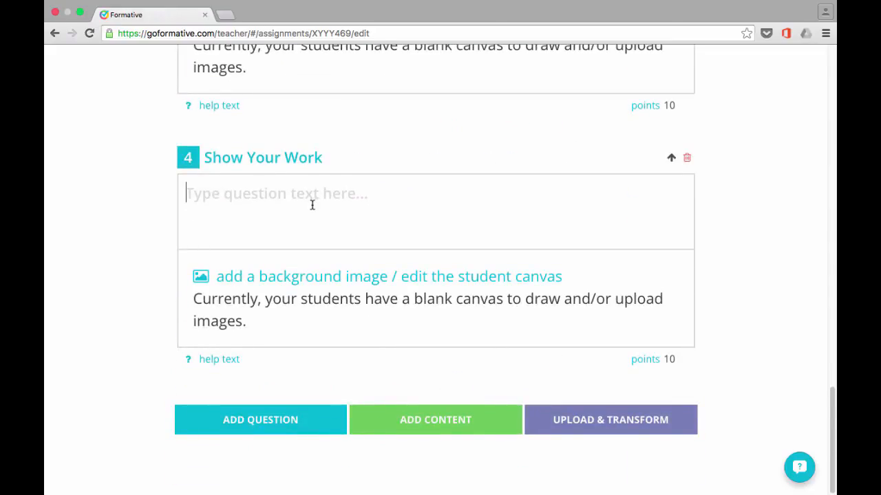
{"action": "type", "text": "Circl"}
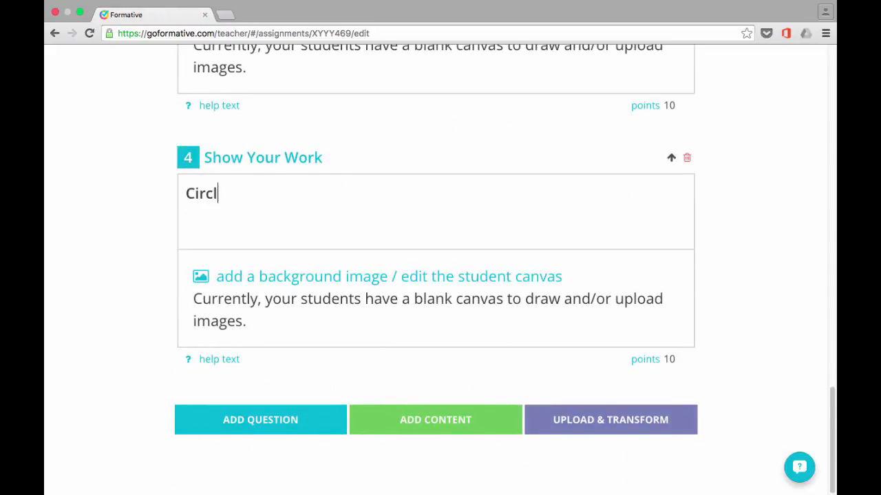
{"action": "type", "text": "e \"la mand"}
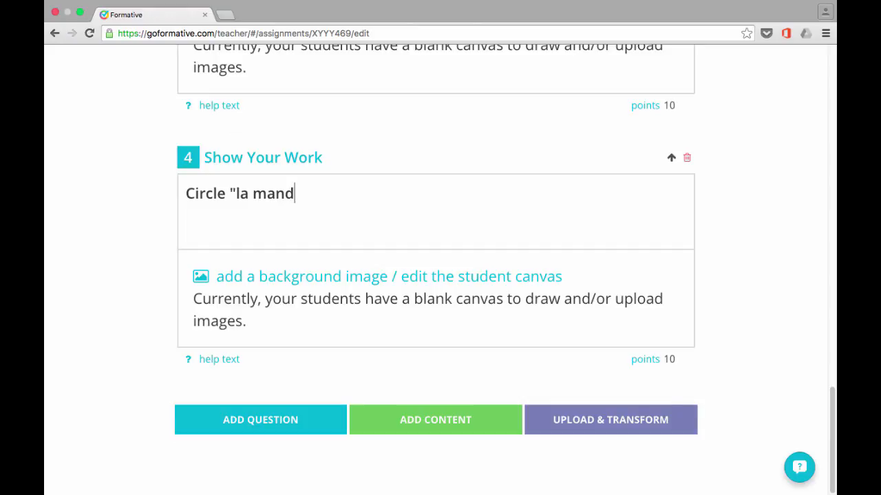
{"action": "type", "text": "íbula\" on this "}
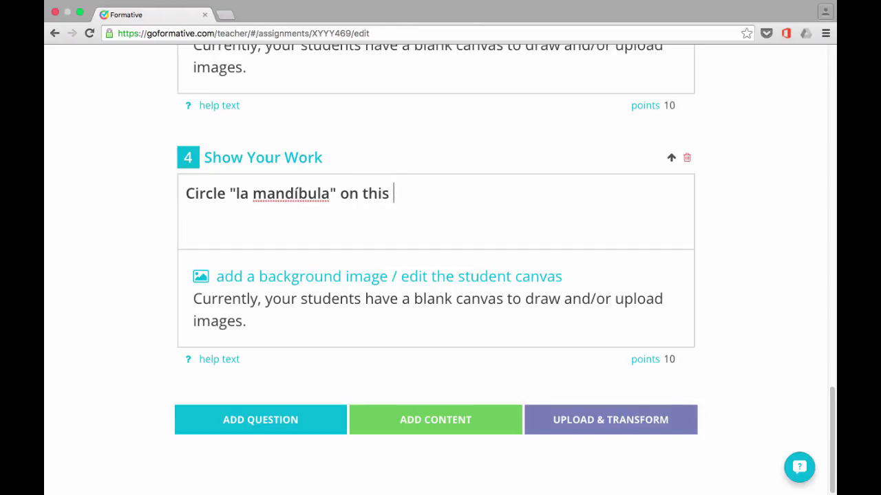
{"action": "type", "text": "picture..."}
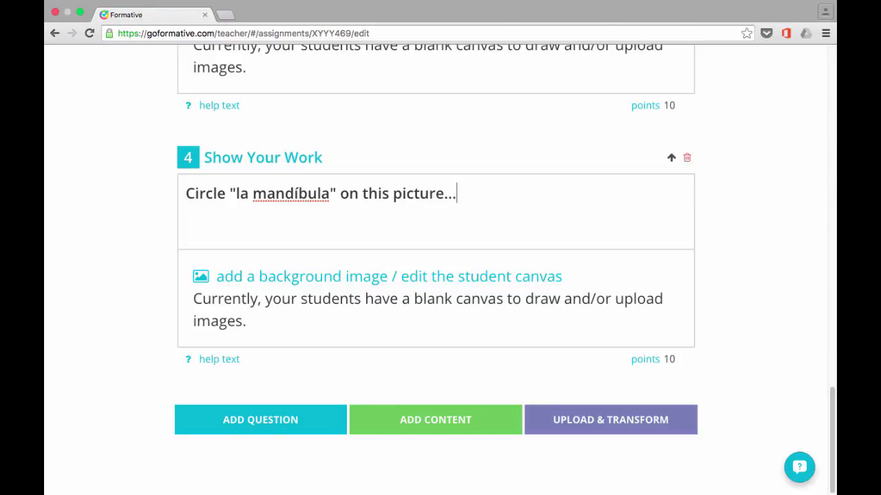
Place Human-Skeleton.jpg as the background image on the student canvas of question 4.
{"action": "left_click", "coordinate": [245, 278]}
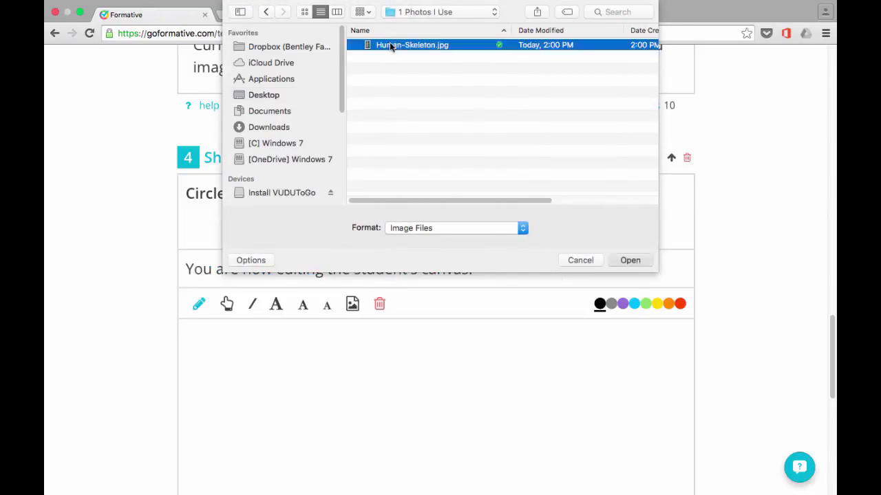
{"action": "double_click", "coordinate": [393, 41]}
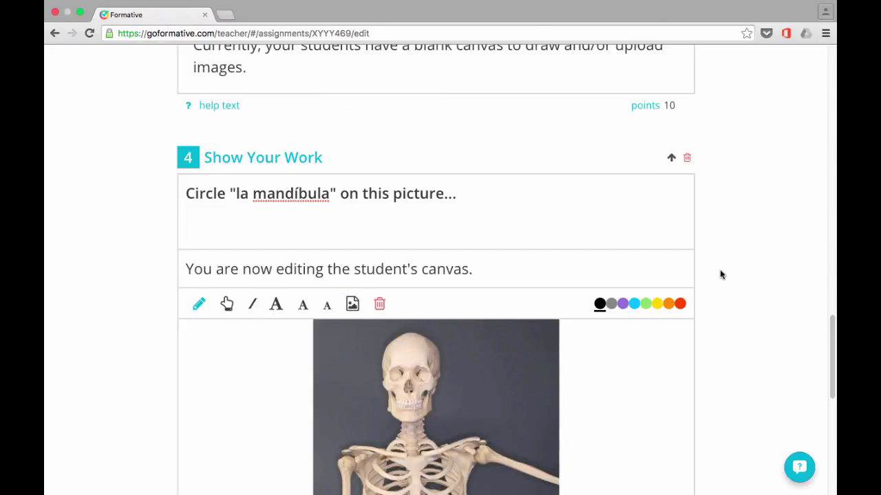
{"action": "scroll", "coordinate": [721, 274], "scroll_direction": "down", "scroll_amount": 5}
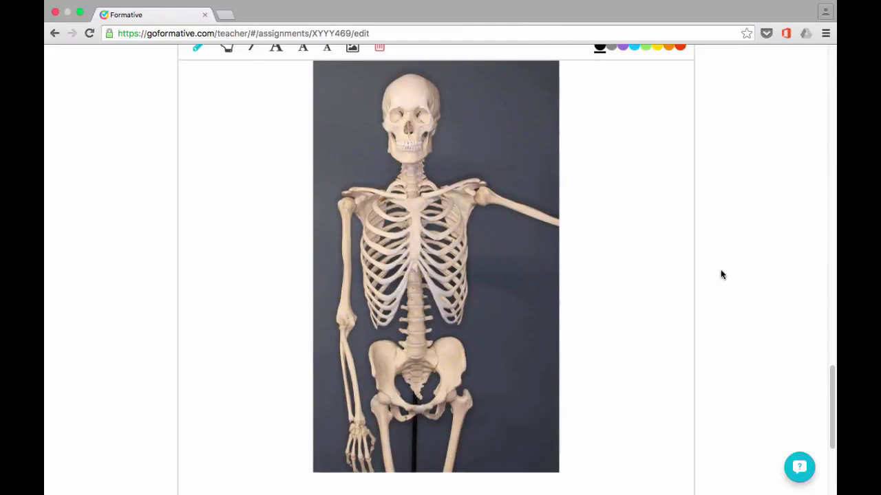
{"action": "scroll", "coordinate": [688, 274], "scroll_direction": "up", "scroll_amount": 3}
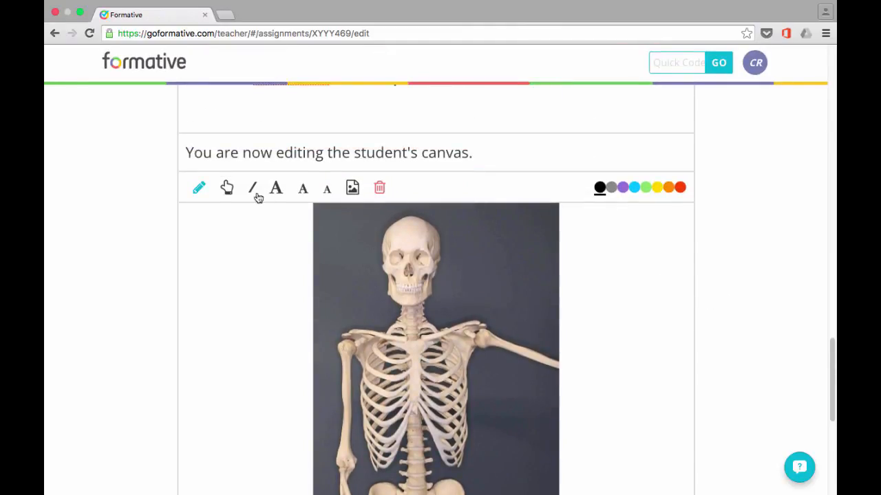
{"action": "scroll", "coordinate": [667, 222], "scroll_direction": "down", "scroll_amount": 3}
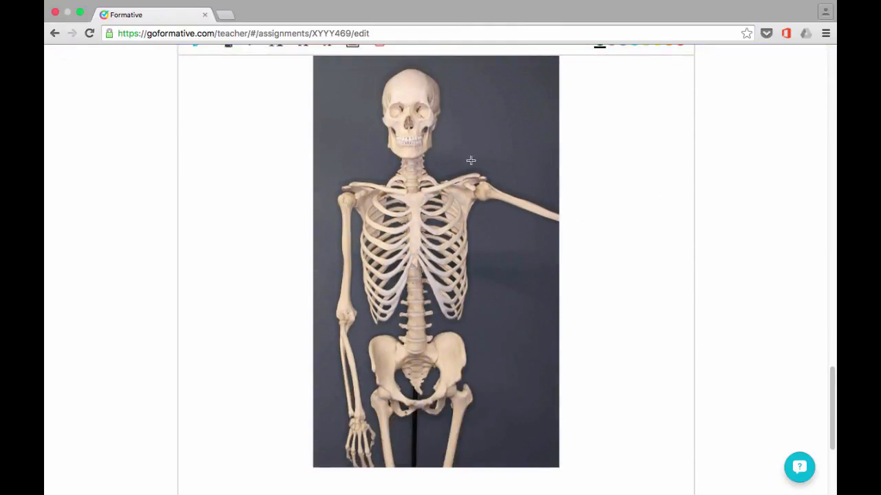
Look over the built assignment and preview it as a student, examining all four questions through to the submission area.
{"action": "scroll", "coordinate": [690, 208], "scroll_direction": "up", "scroll_amount": 10}
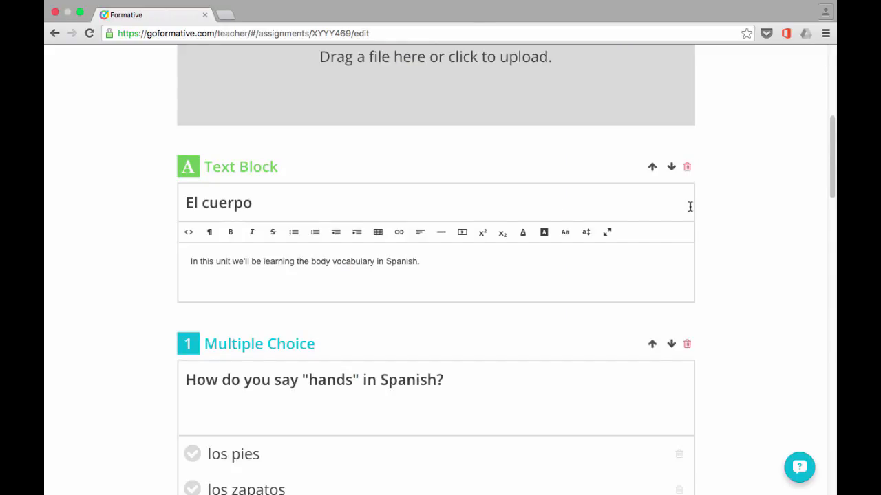
{"action": "scroll", "coordinate": [690, 206], "scroll_direction": "down", "scroll_amount": 10}
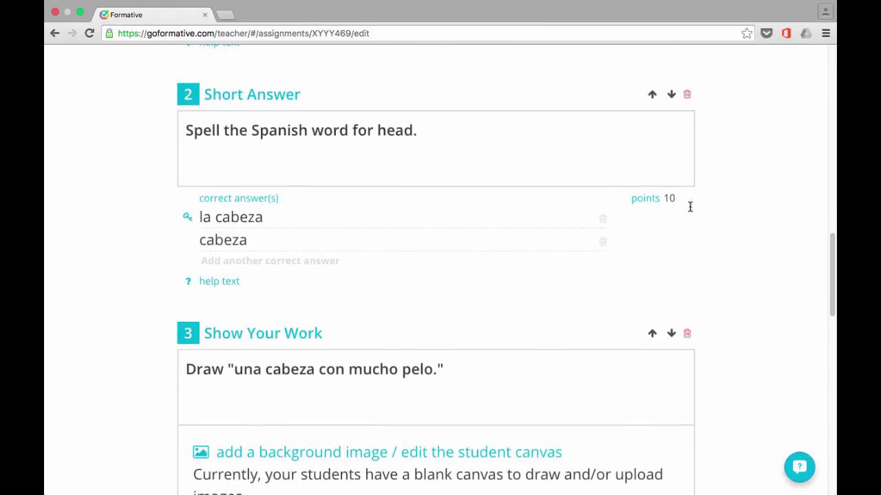
{"action": "scroll", "coordinate": [690, 211], "scroll_direction": "up", "scroll_amount": 15}
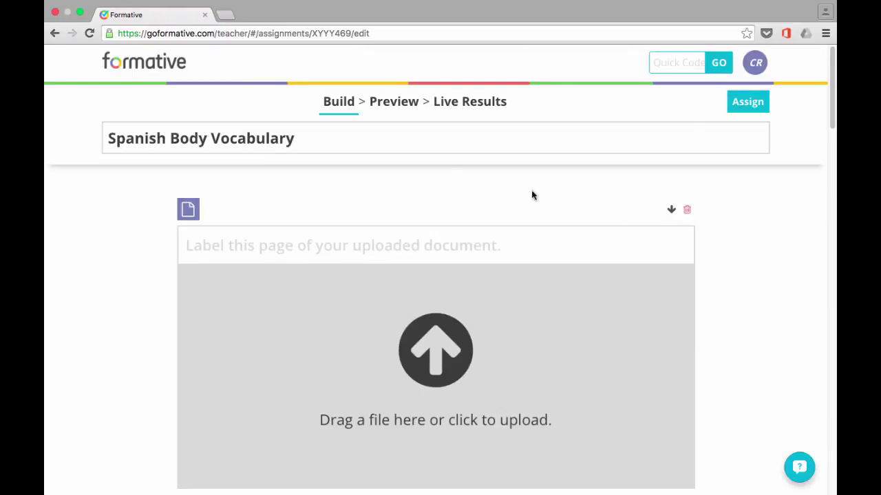
{"action": "left_click", "coordinate": [395, 103]}
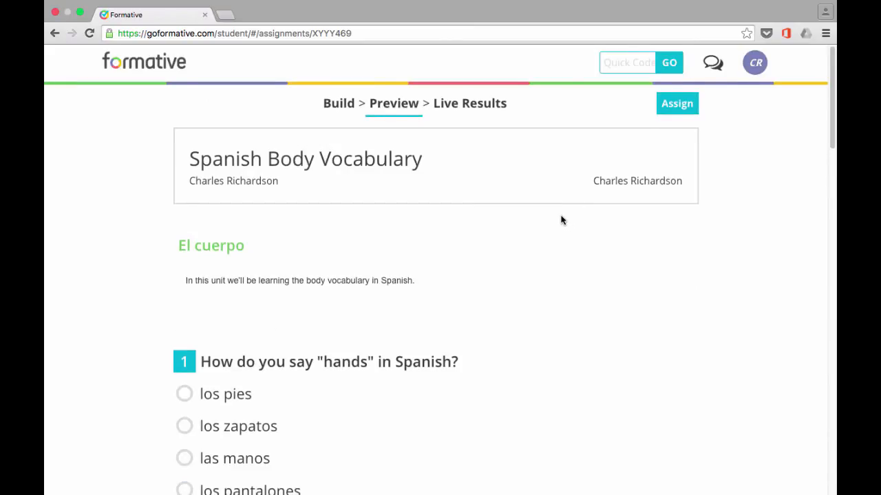
{"action": "scroll", "coordinate": [561, 220], "scroll_direction": "down", "scroll_amount": 5}
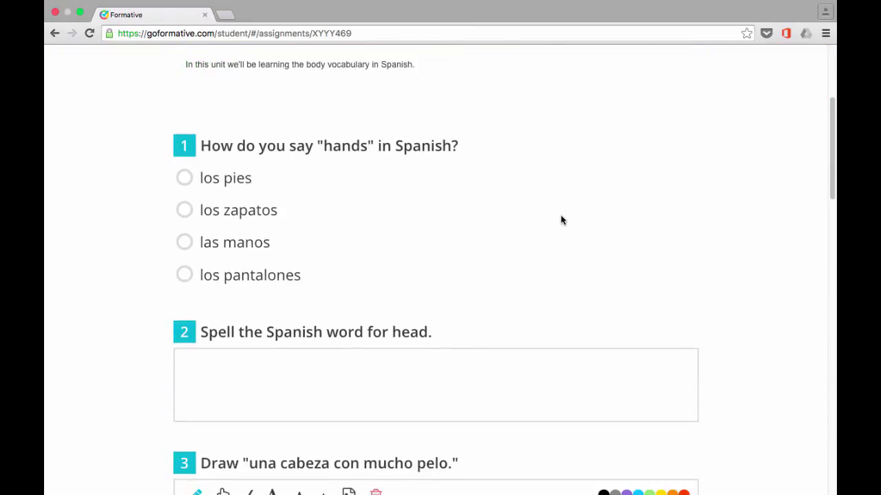
{"action": "scroll", "coordinate": [560, 220], "scroll_direction": "down", "scroll_amount": 10}
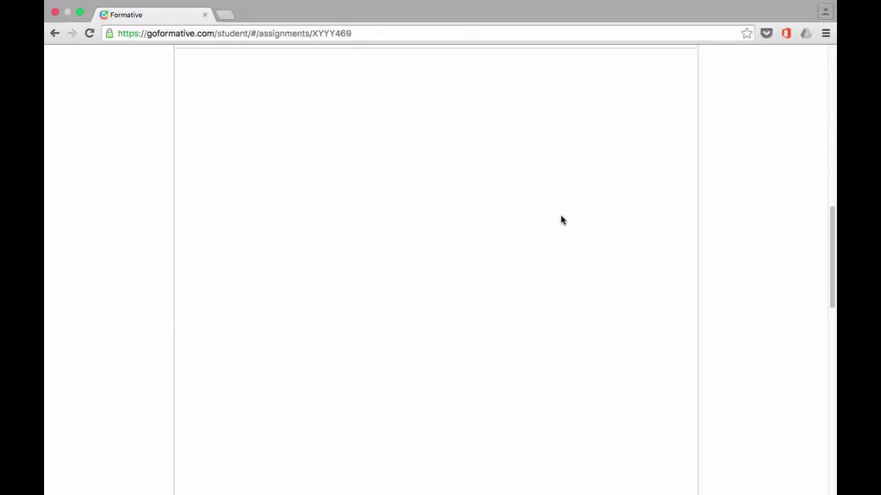
{"action": "scroll", "coordinate": [561, 220], "scroll_direction": "down", "scroll_amount": 8}
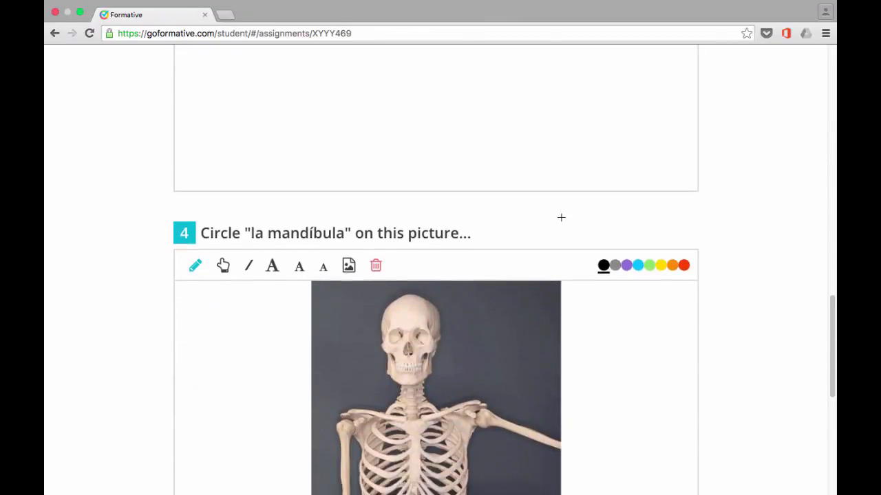
{"action": "scroll", "coordinate": [561, 217], "scroll_direction": "down", "scroll_amount": 10}
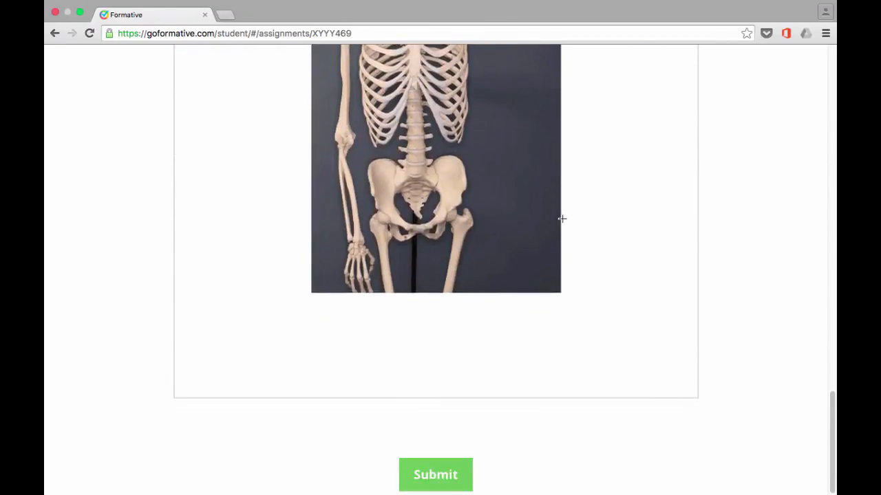
{"action": "scroll", "coordinate": [563, 220], "scroll_direction": "up", "scroll_amount": 10}
{"action": "scroll", "coordinate": [563, 220], "scroll_direction": "down", "scroll_amount": 10}
{"action": "left_click", "coordinate": [448, 475]}
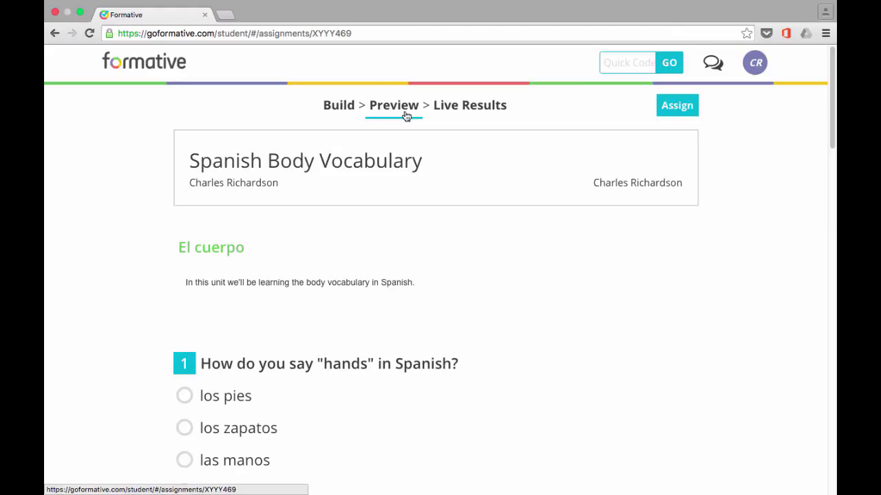
Open the assignment's Live Results, and on the iPad open goformative.com in Safari to locate the Quick Code entry.
{"action": "left_click", "coordinate": [470, 107]}
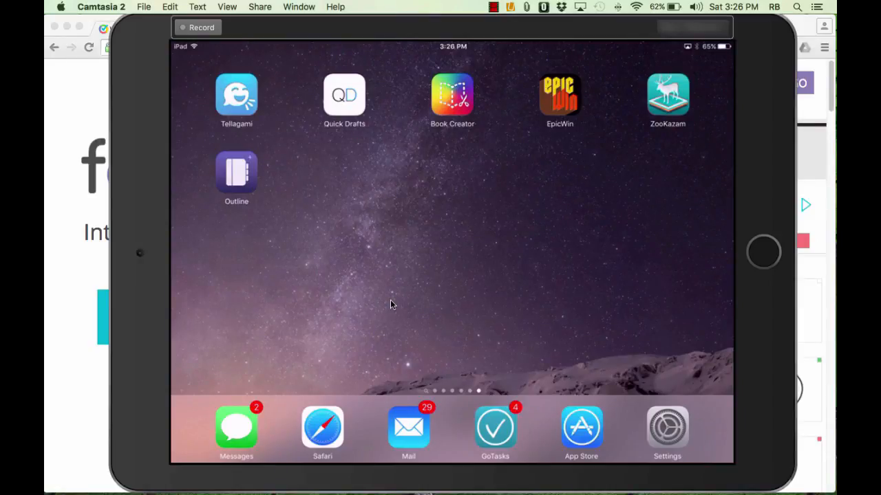
{"action": "left_click", "coordinate": [335, 441]}
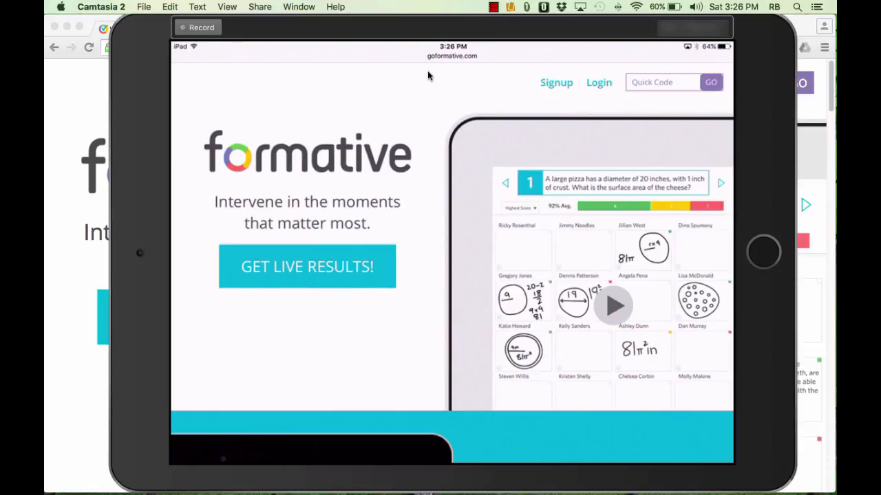
{"action": "left_click", "coordinate": [650, 83]}
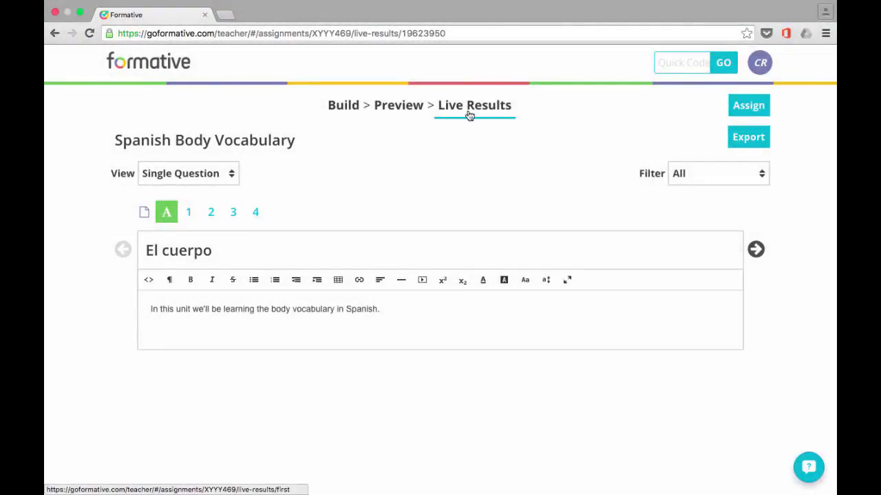
Try enabling the assignment for Everyone and switch its access back to Only Classes.
{"action": "left_click", "coordinate": [753, 113]}
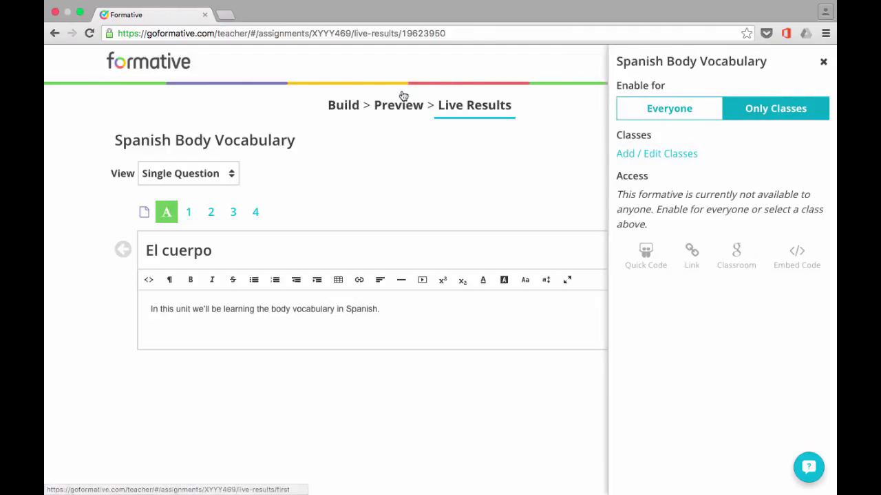
{"action": "left_click", "coordinate": [674, 110]}
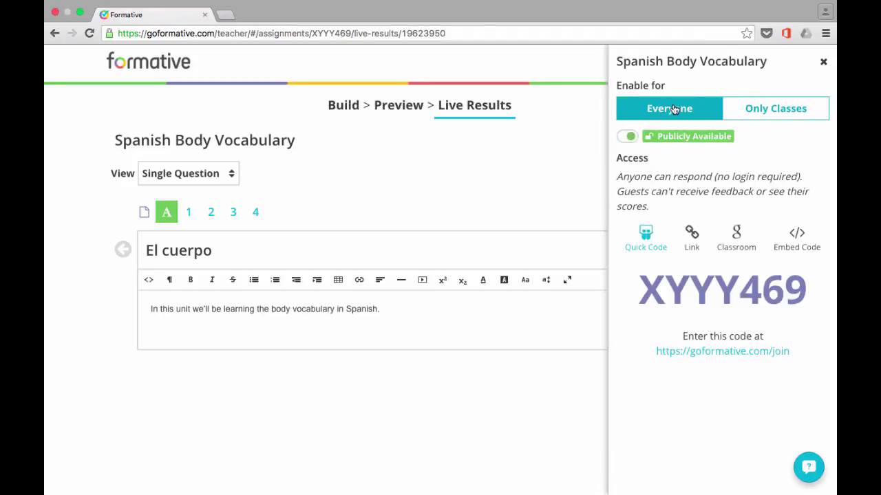
{"action": "left_click", "coordinate": [802, 112]}
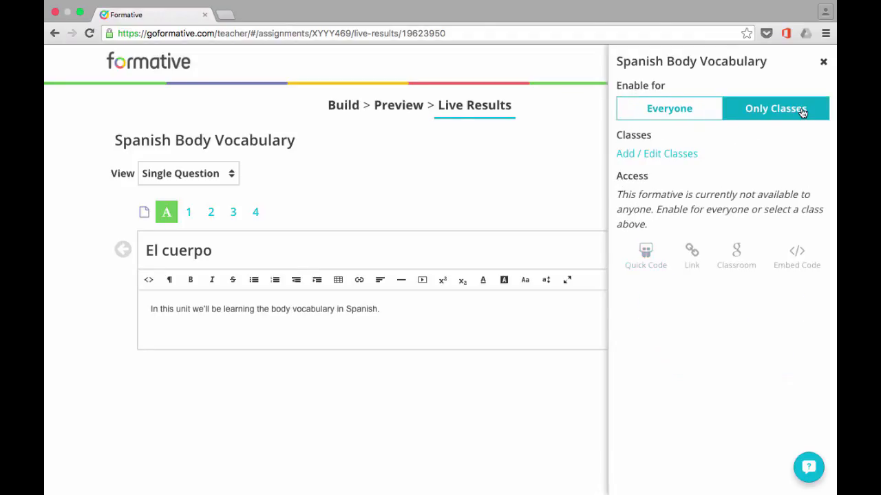
{"action": "left_click", "coordinate": [702, 113]}
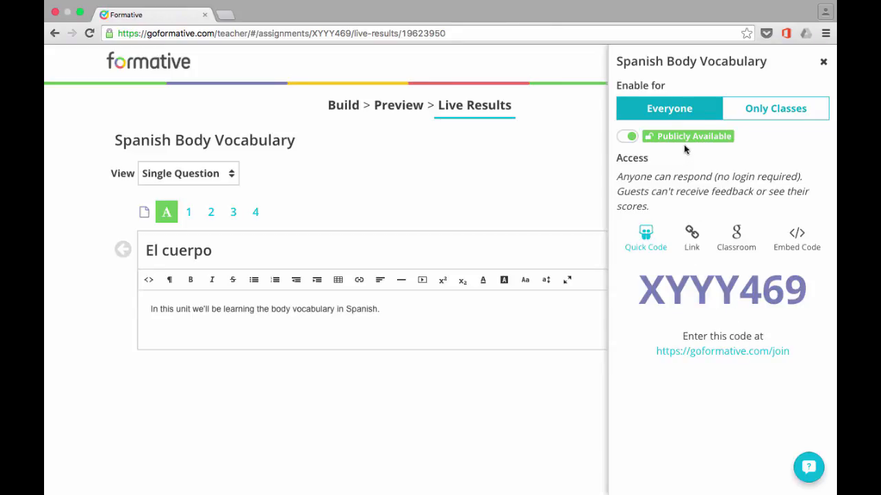
{"action": "left_click", "coordinate": [769, 113]}
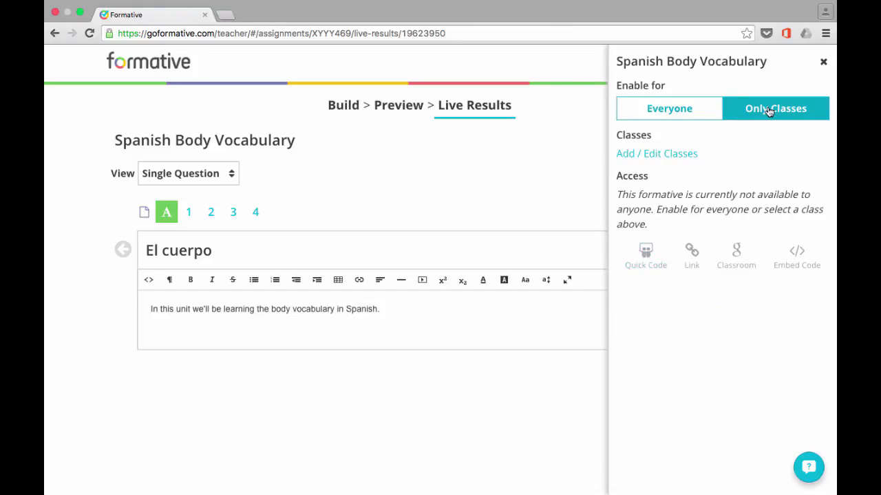
Create a new class named "Spanish 1" from the assignment's class access settings.
{"action": "left_click", "coordinate": [640, 157]}
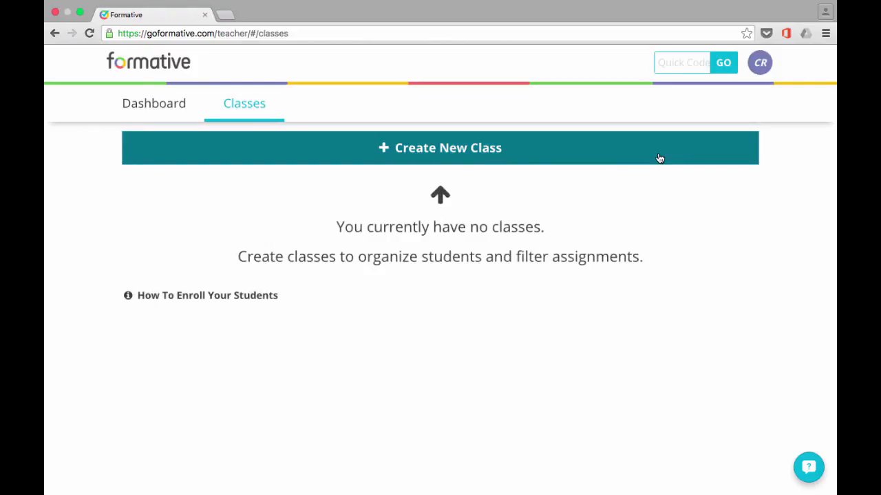
{"action": "left_click", "coordinate": [446, 153]}
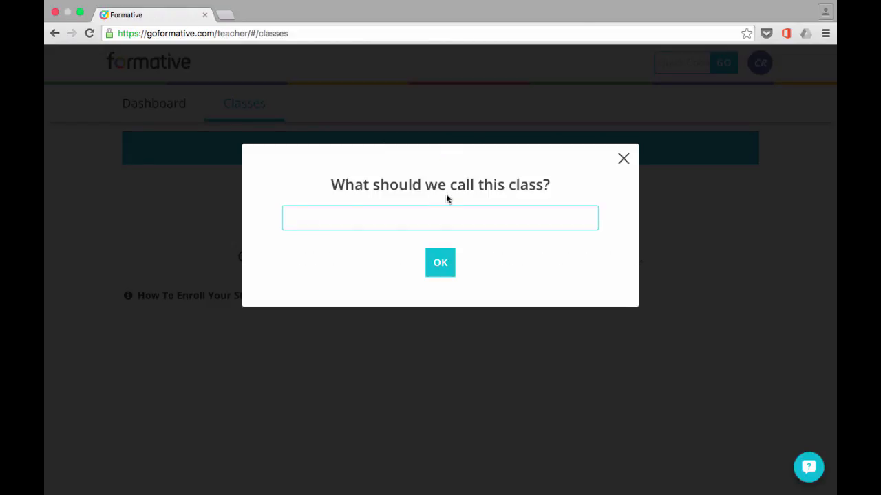
{"action": "left_click", "coordinate": [469, 221]}
{"action": "type", "text": "Spanish 1"}
{"action": "left_click", "coordinate": [440, 265]}
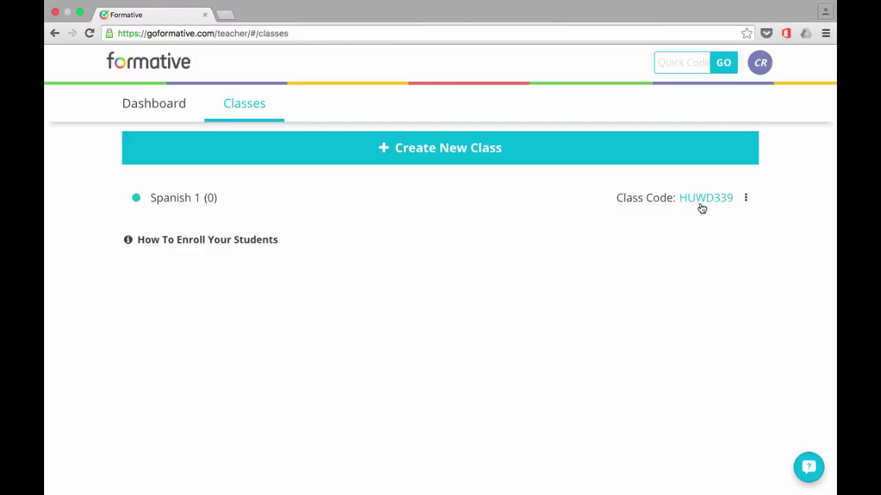
Read through the five ways to enroll students in the class and close the instructions.
{"action": "left_click", "coordinate": [173, 242]}
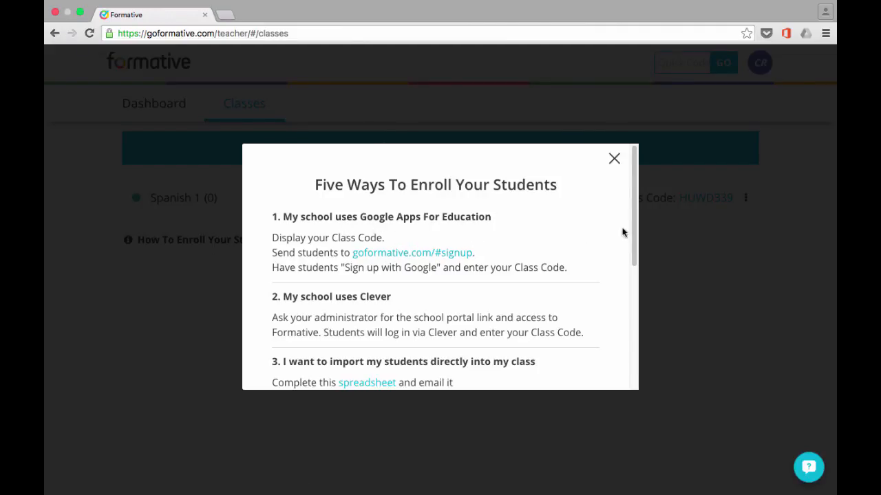
{"action": "left_click_drag", "start_coordinate": [634, 223], "coordinate": [605, 328]}
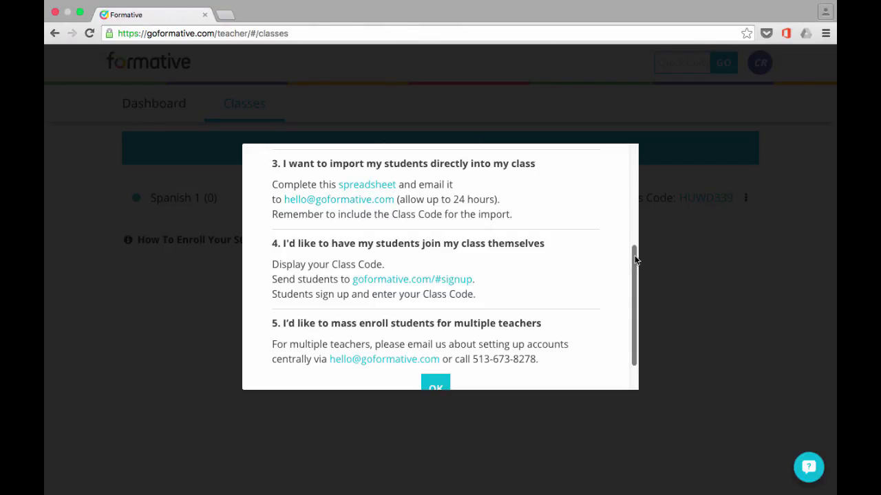
{"action": "left_click_drag", "start_coordinate": [633, 259], "coordinate": [630, 289]}
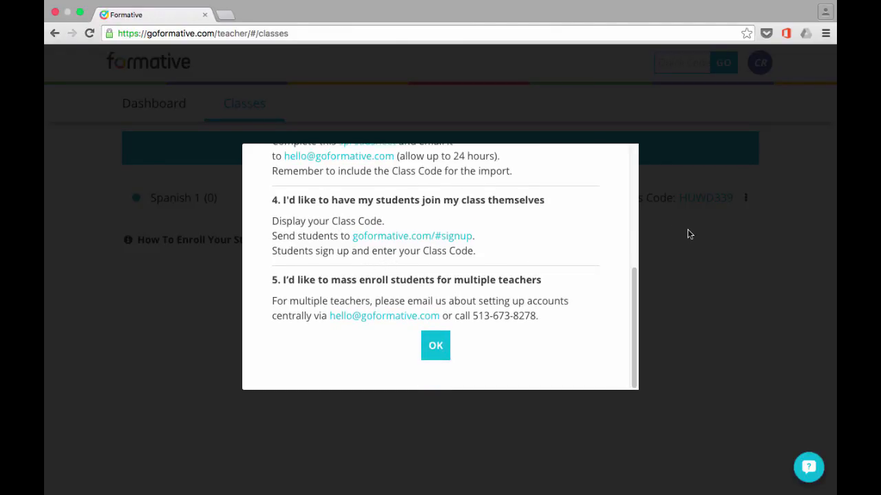
{"action": "left_click", "coordinate": [436, 349]}
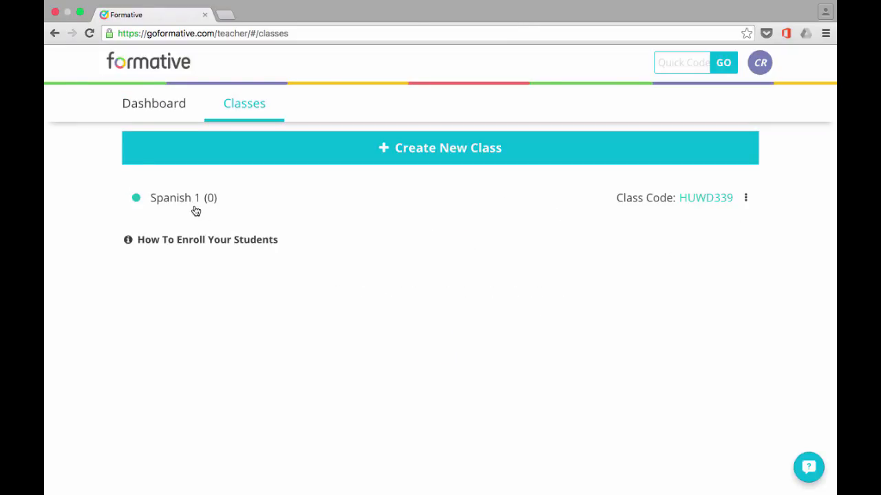
{"action": "left_click", "coordinate": [218, 241]}
{"action": "scroll", "coordinate": [447, 266], "scroll_direction": "down", "scroll_amount": 5}
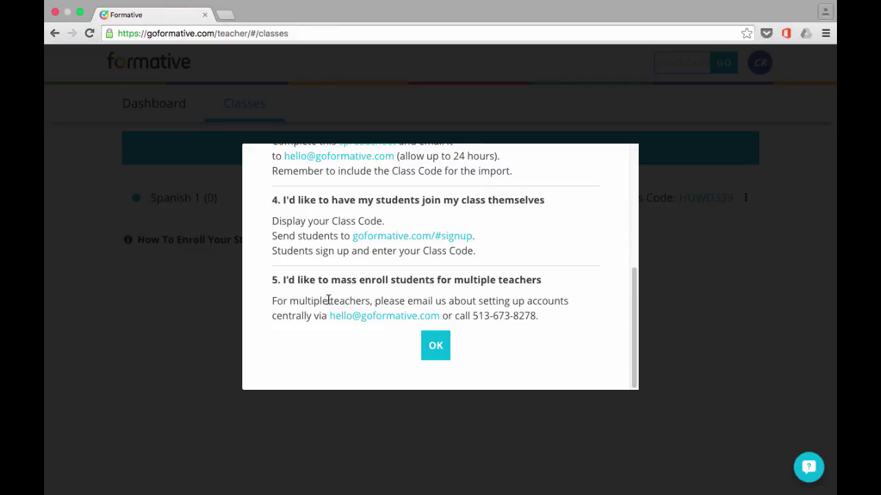
{"action": "left_click", "coordinate": [442, 351]}
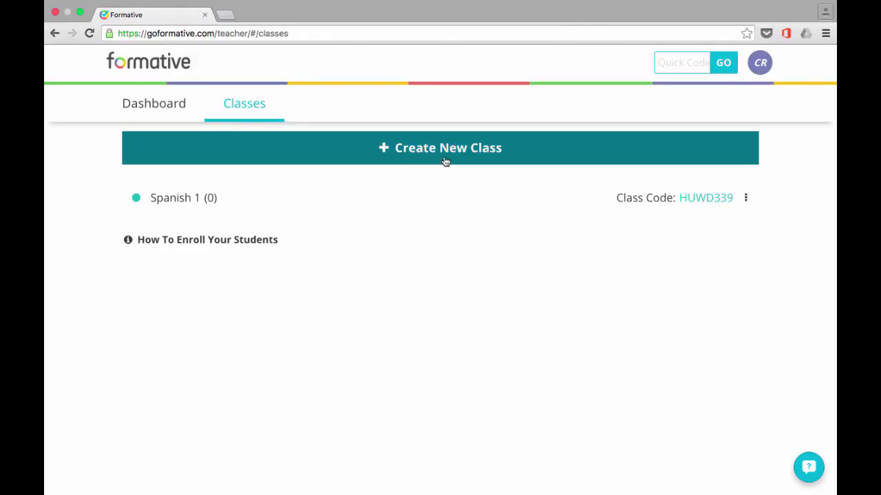
Return to the dashboard and reopen the "Spanish Body Vocabulary" assignment for editing.
{"action": "left_click", "coordinate": [161, 108]}
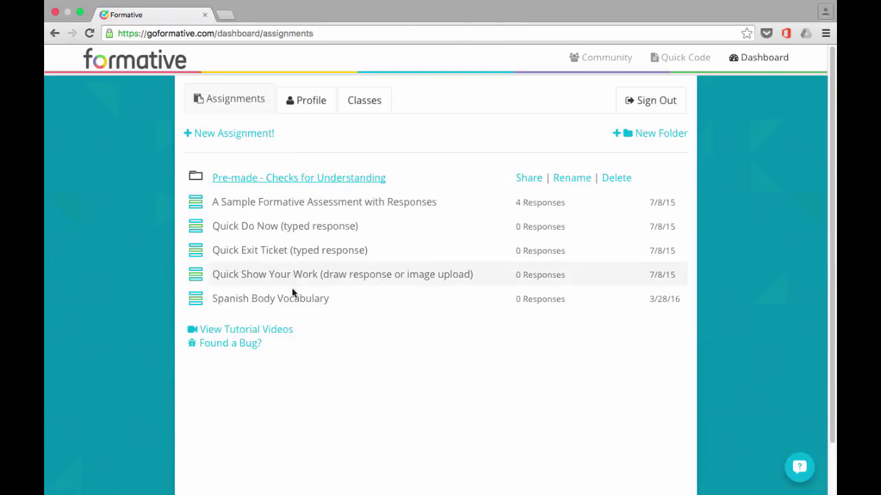
{"action": "left_click", "coordinate": [210, 300]}
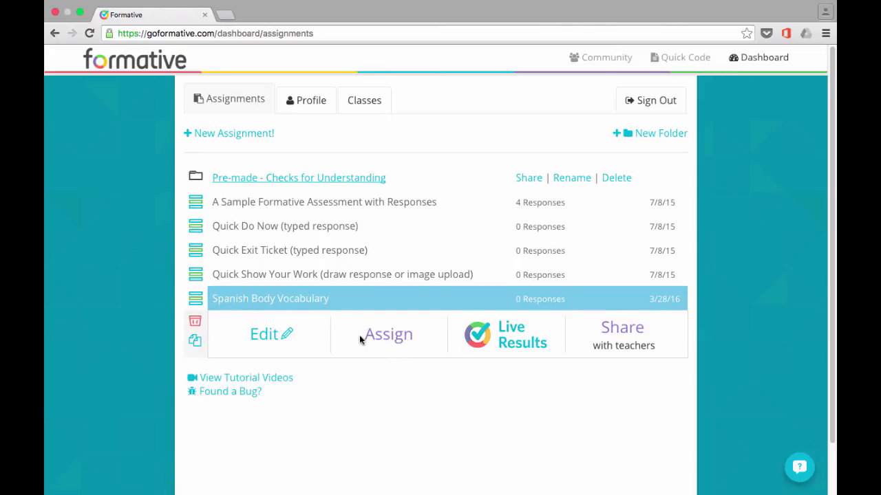
{"action": "left_click", "coordinate": [272, 341]}
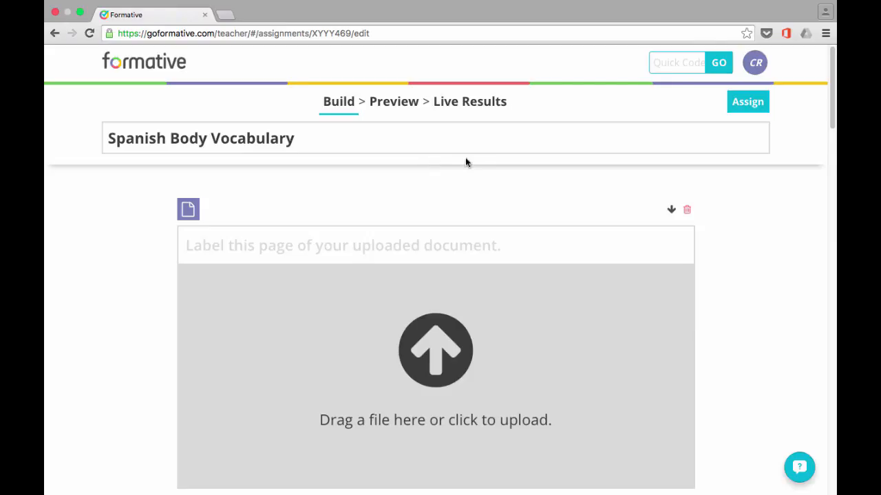
Enable the assignment only for the Spanish 1 class and examine the response and scoring options available for it.
{"action": "left_click", "coordinate": [754, 108]}
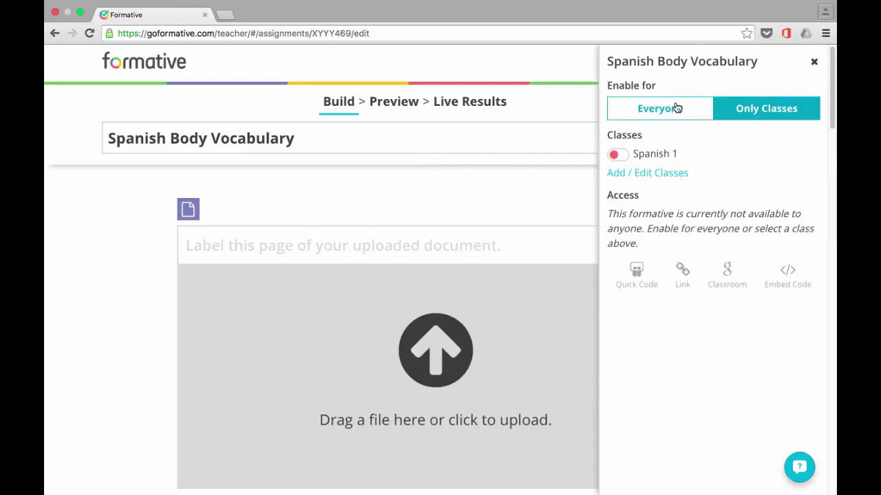
{"action": "left_click", "coordinate": [677, 108]}
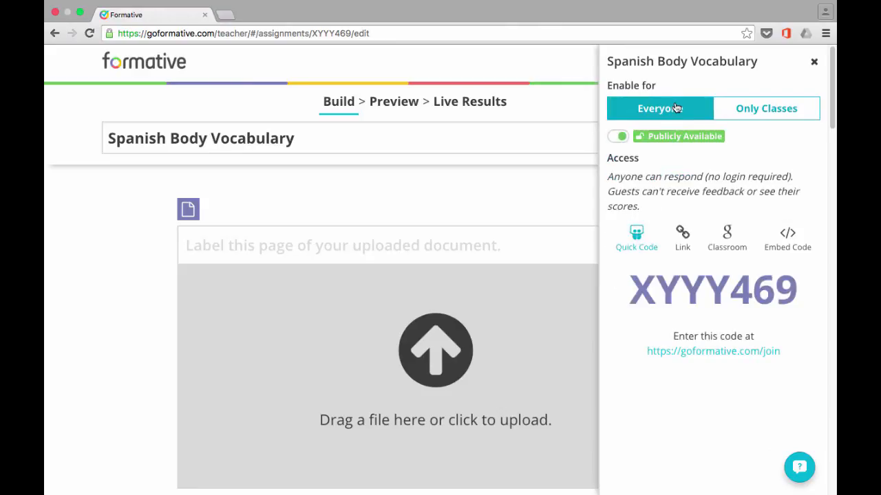
{"action": "left_click", "coordinate": [755, 110]}
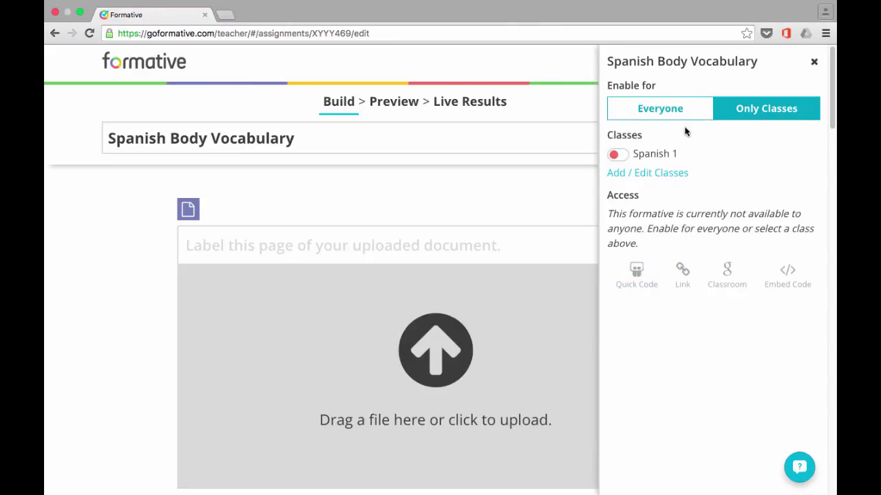
{"action": "left_click", "coordinate": [622, 159]}
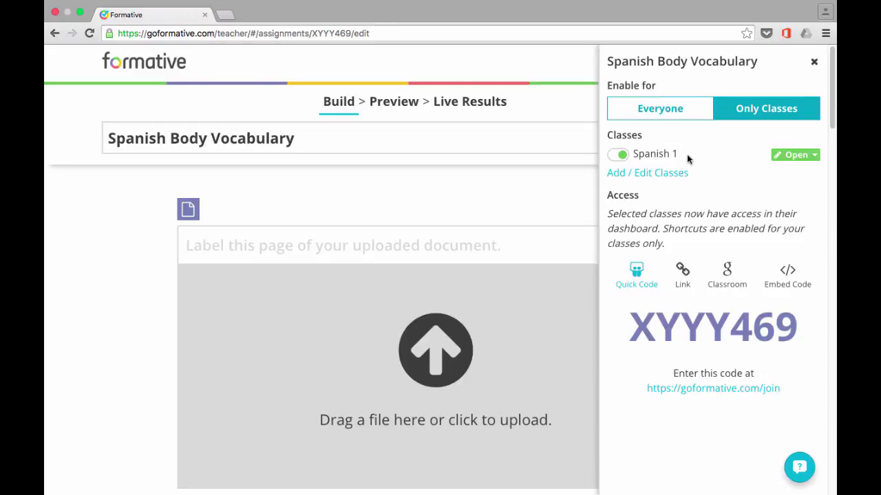
{"action": "left_click", "coordinate": [811, 159]}
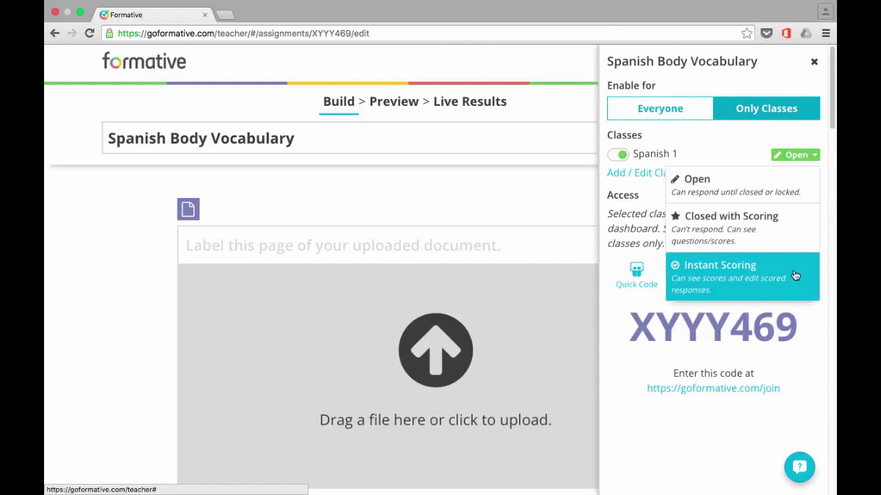
{"action": "left_click", "coordinate": [561, 168]}
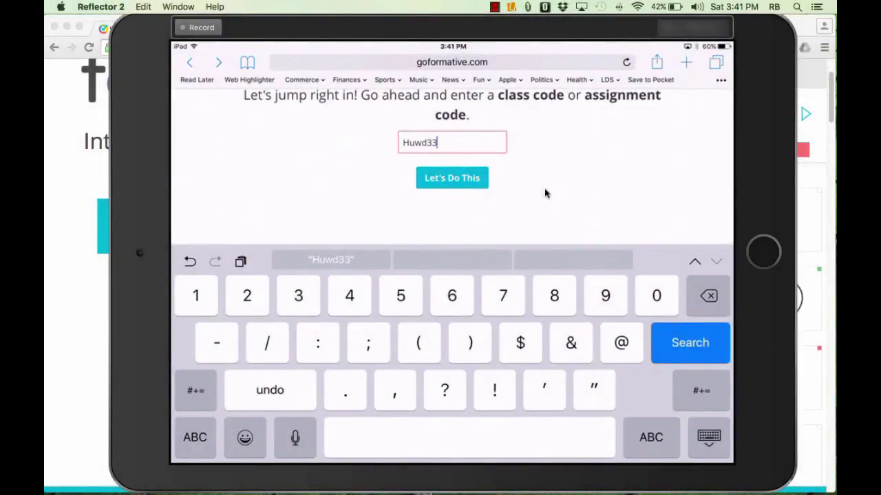
Finish entering the Spanish 1 class code on the iPad's student join page and submit it.
{"action": "type", "text": "9"}
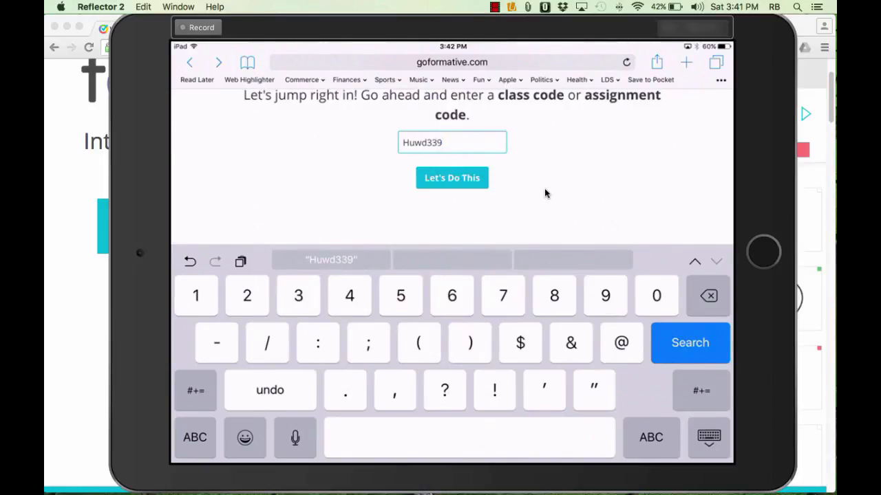
{"action": "key", "text": "Return"}
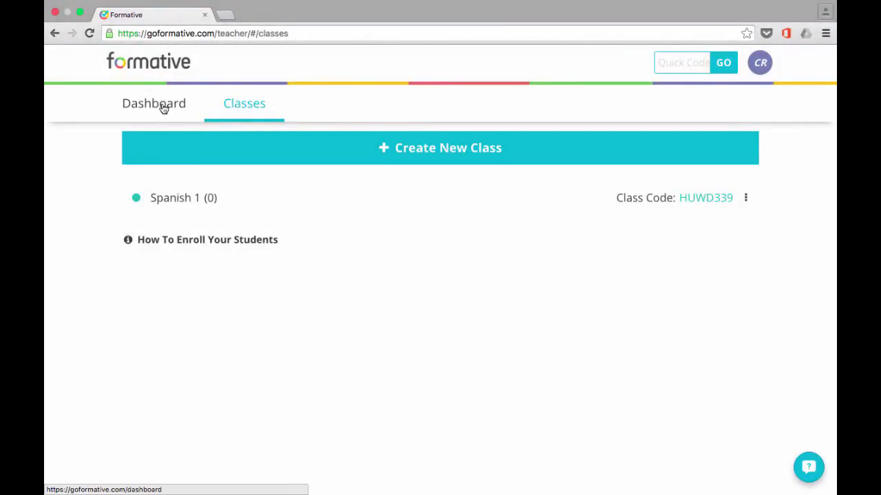
Return to the dashboard and open the live results of the "Spanish Body Vocabulary" assignment.
{"action": "left_click", "coordinate": [163, 108]}
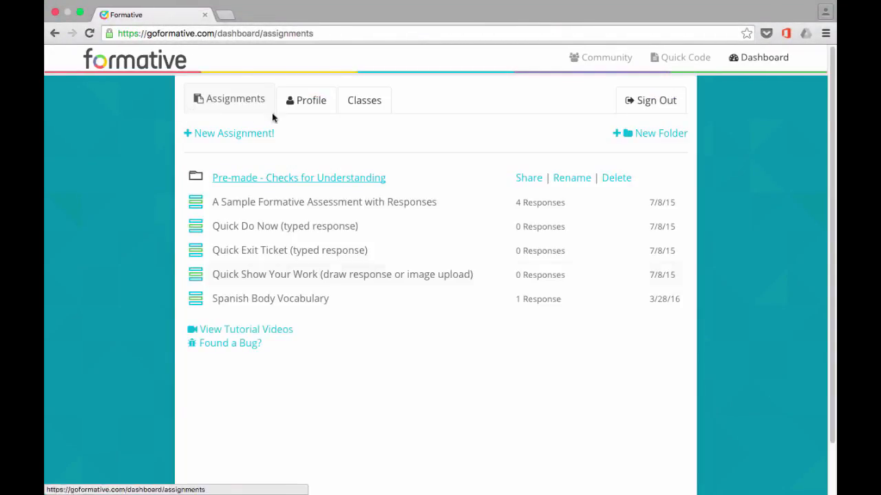
{"action": "left_click", "coordinate": [196, 299]}
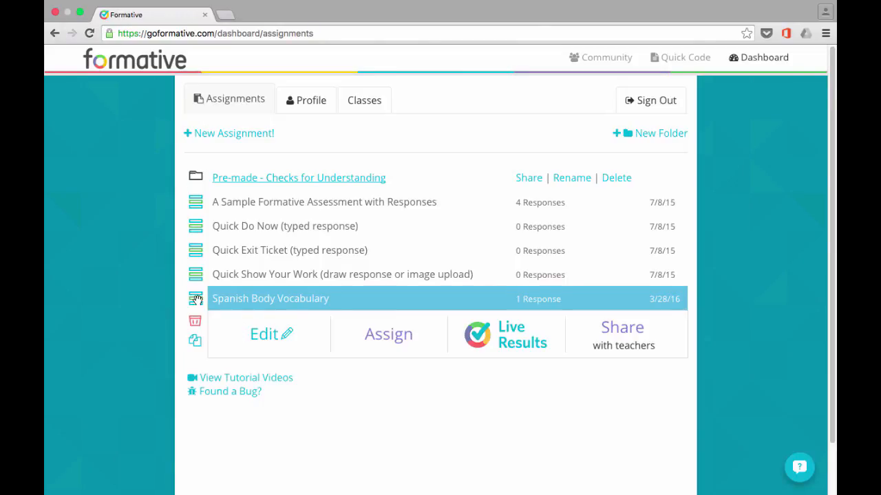
{"action": "left_click", "coordinate": [507, 342]}
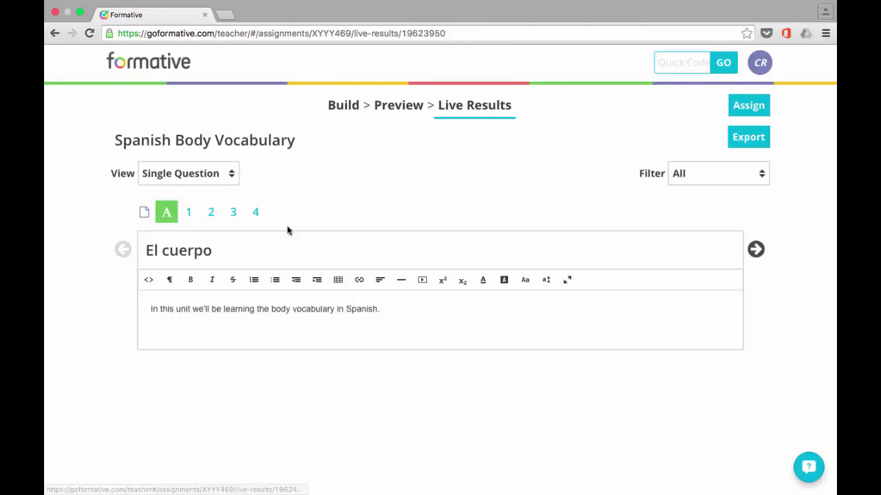
Examine the student's drawn responses to questions 3 and 4, and return to question 3.
{"action": "left_click", "coordinate": [231, 217]}
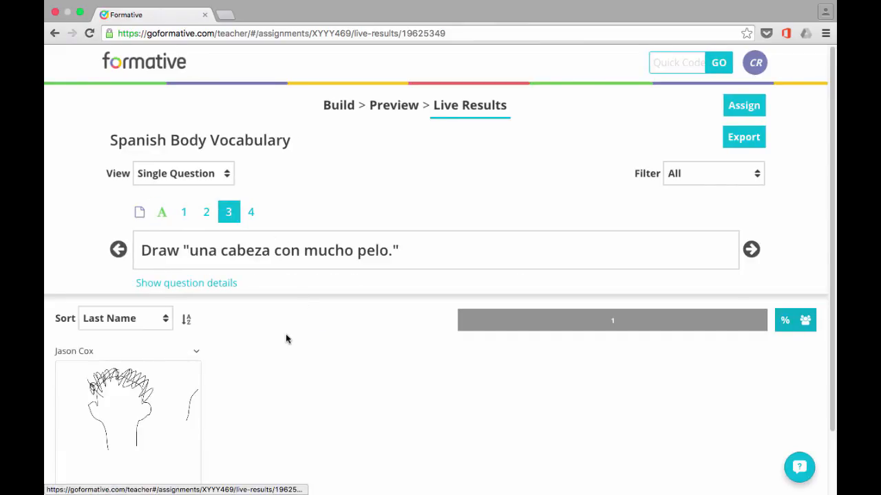
{"action": "scroll", "coordinate": [286, 336], "scroll_direction": "down", "scroll_amount": 2}
{"action": "scroll", "coordinate": [286, 336], "scroll_direction": "down", "scroll_amount": 1}
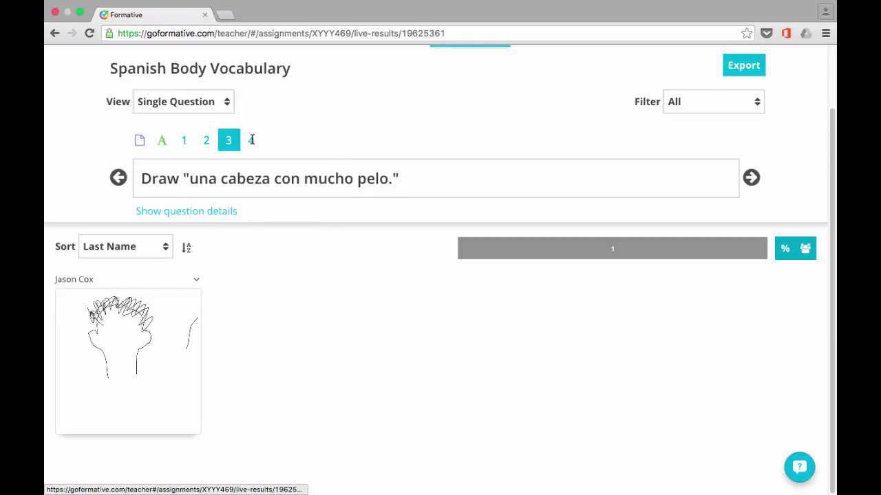
{"action": "left_click", "coordinate": [251, 141]}
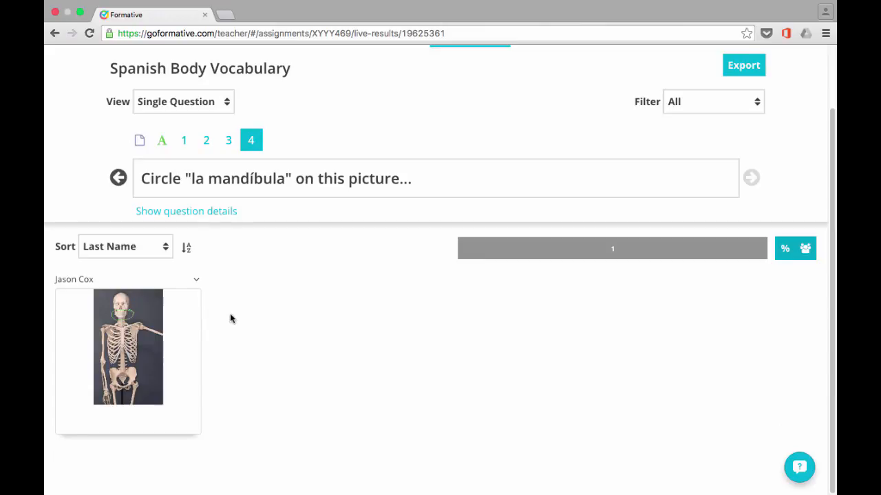
{"action": "key", "text": "super+bracketleft"}
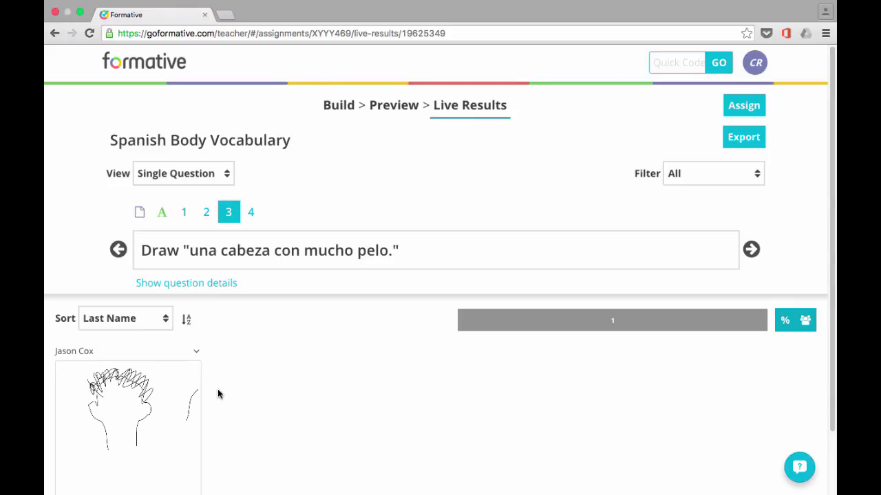
{"action": "scroll", "coordinate": [347, 354], "scroll_direction": "down", "scroll_amount": 1}
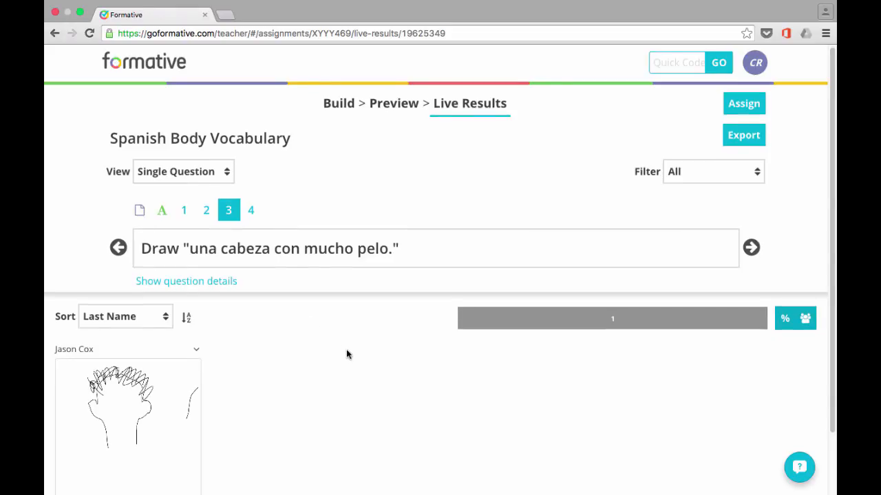
{"action": "scroll", "coordinate": [346, 355], "scroll_direction": "down", "scroll_amount": 3}
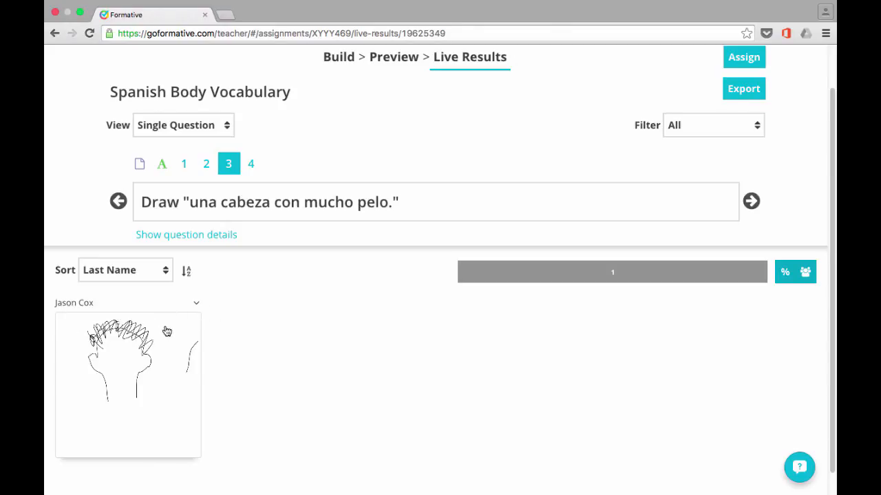
Send the feedback "So what is that at the right?" on the student's question 3 drawing.
{"action": "left_click", "coordinate": [178, 352]}
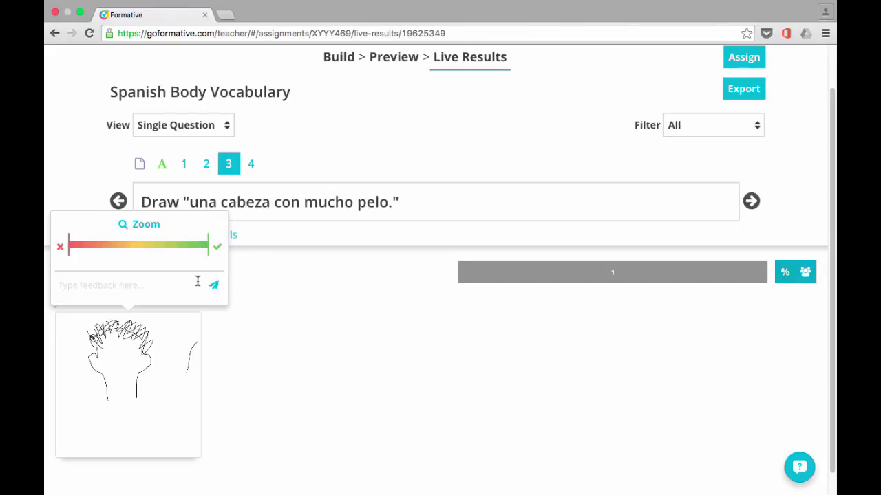
{"action": "type", "text": "so what is that at the right?"}
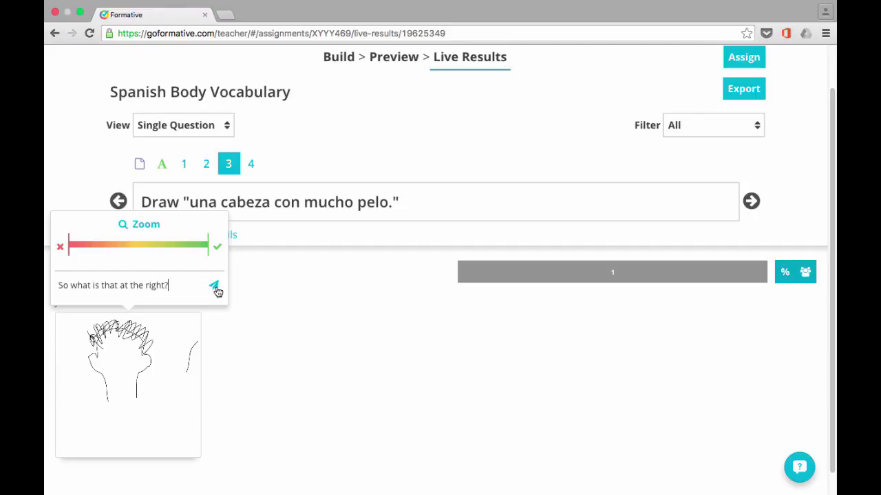
{"action": "left_click", "coordinate": [215, 287]}
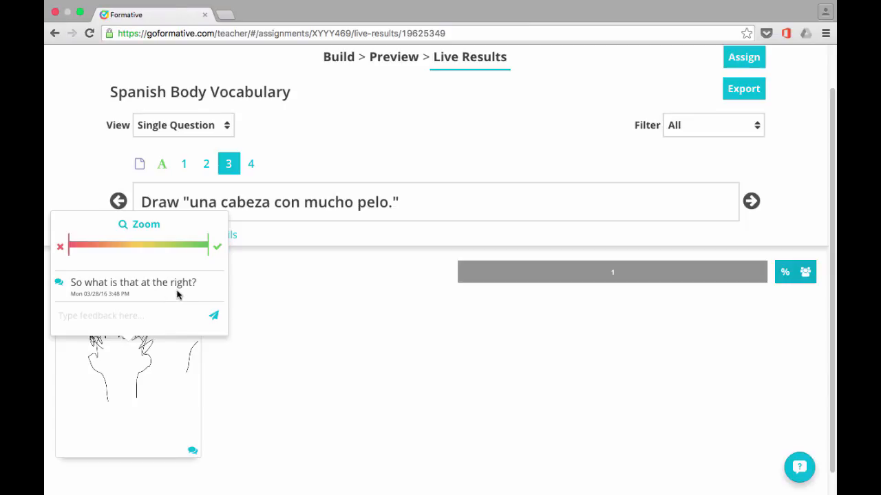
Score the student's question 3 drawing at 80%.
{"action": "left_click", "coordinate": [173, 247]}
{"action": "left_click_drag", "start_coordinate": [172, 246], "coordinate": [210, 252]}
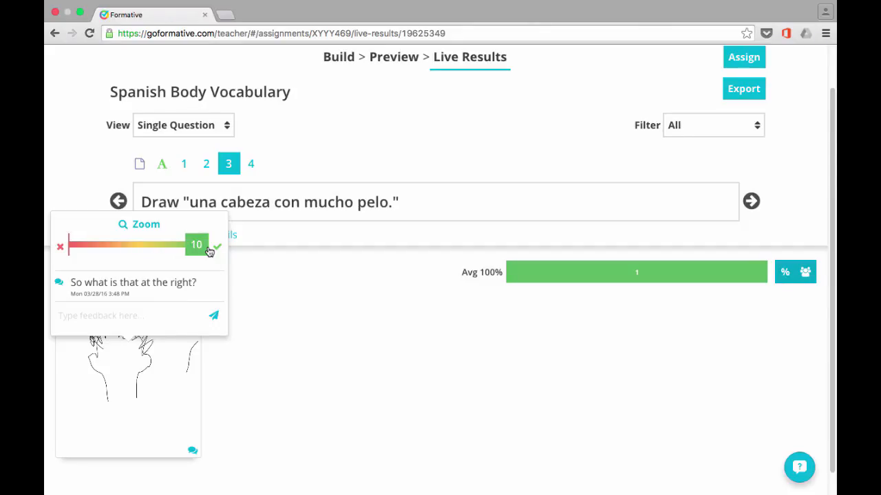
{"action": "left_click_drag", "start_coordinate": [209, 251], "coordinate": [175, 251]}
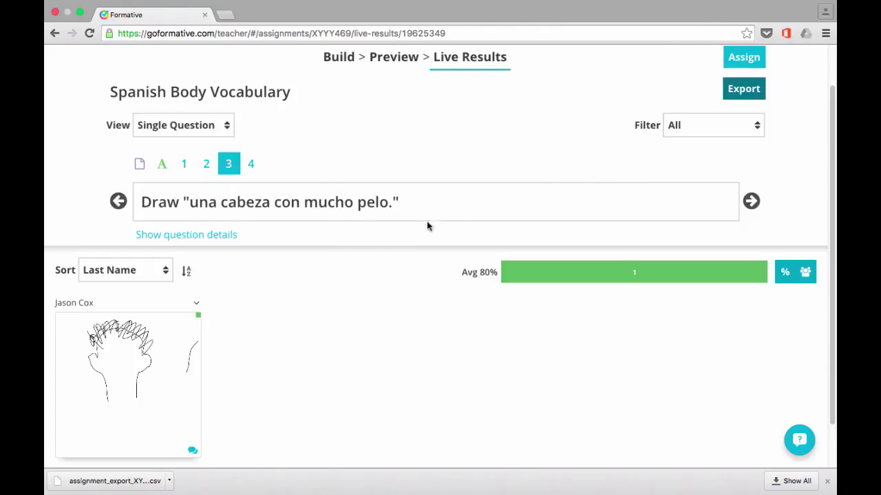
Export the assignment's results as a CSV file and open the downloaded export.
{"action": "left_click", "coordinate": [746, 91]}
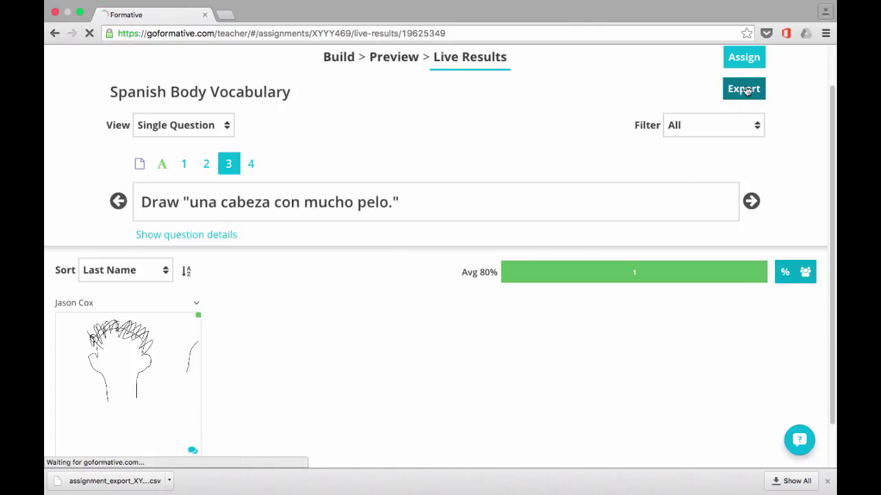
{"action": "left_click", "coordinate": [133, 484]}
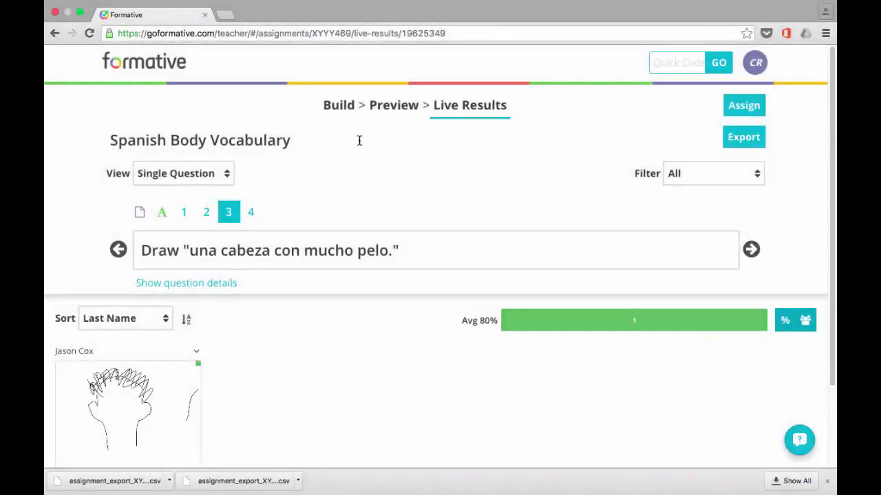
Return to the dashboard and look over the teacher profile's basic information.
{"action": "left_click", "coordinate": [123, 66]}
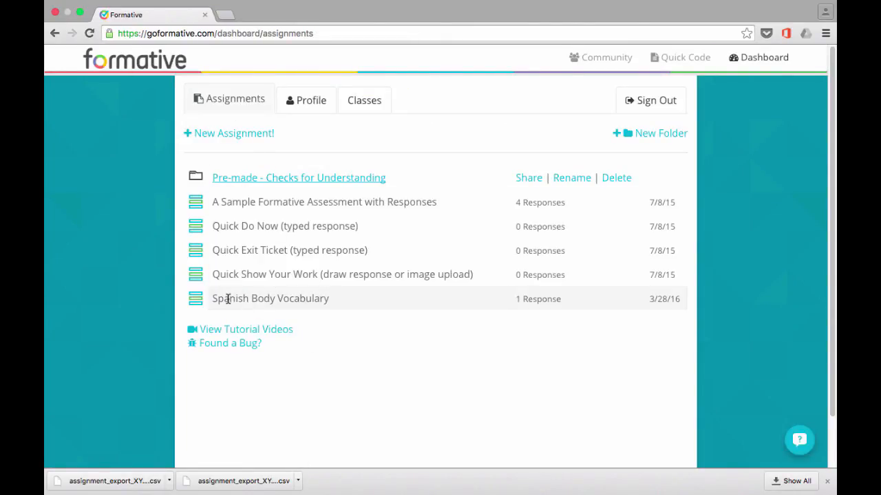
{"action": "left_click", "coordinate": [310, 102]}
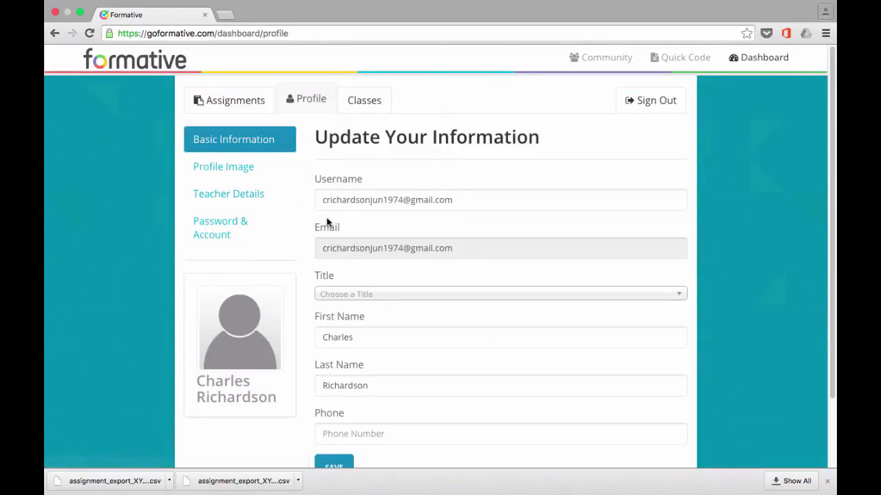
{"action": "scroll", "coordinate": [327, 224], "scroll_direction": "down", "scroll_amount": 2}
{"action": "scroll", "coordinate": [327, 226], "scroll_direction": "up", "scroll_amount": 2}
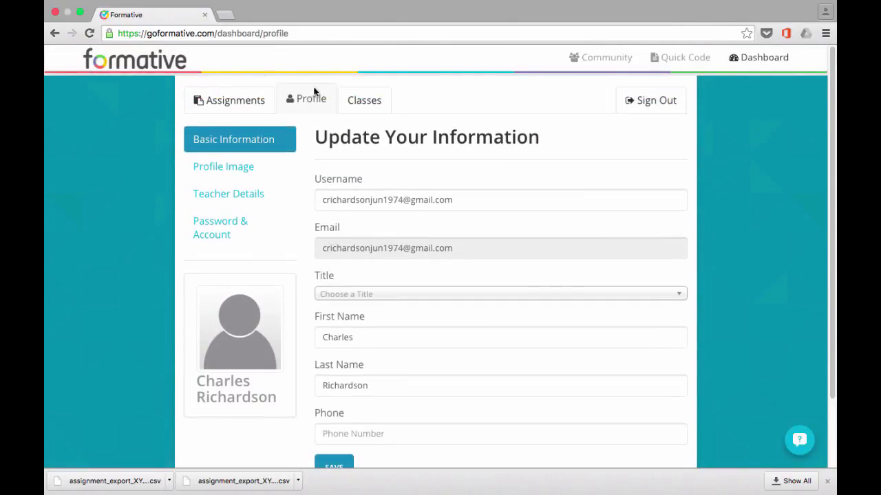
Go back to the assignments list and open the Formative home page.
{"action": "left_click", "coordinate": [231, 100]}
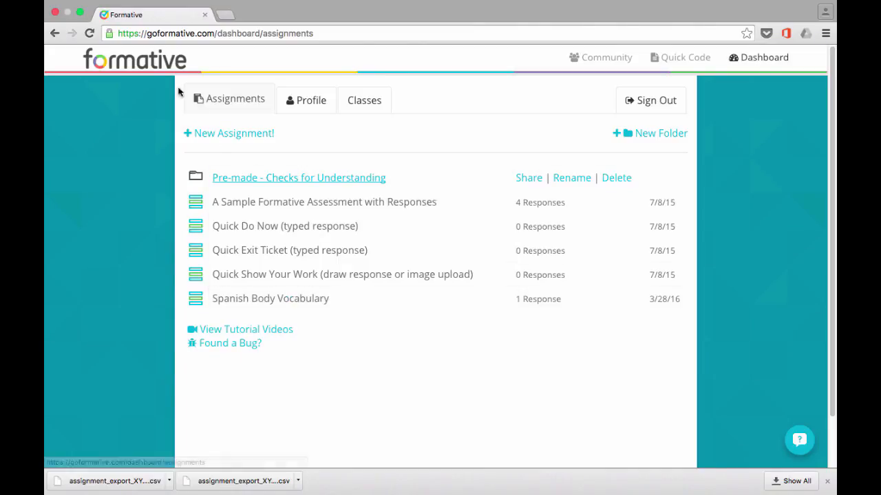
{"action": "left_click", "coordinate": [163, 62]}
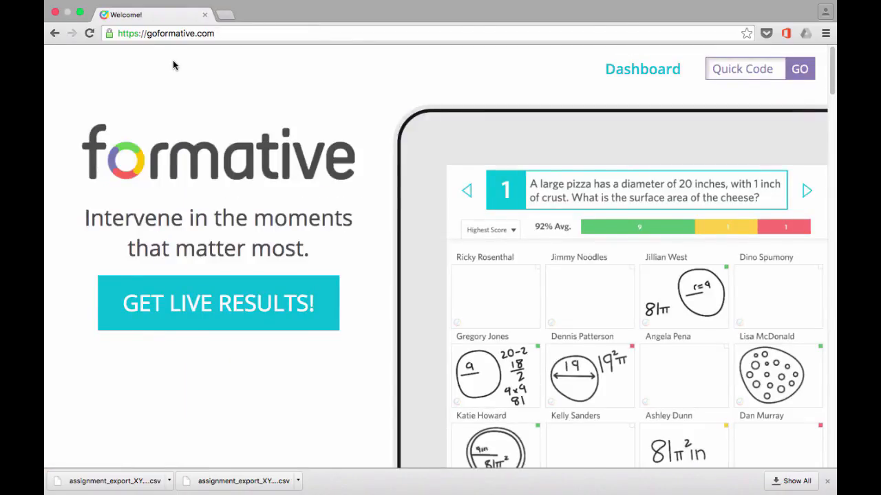